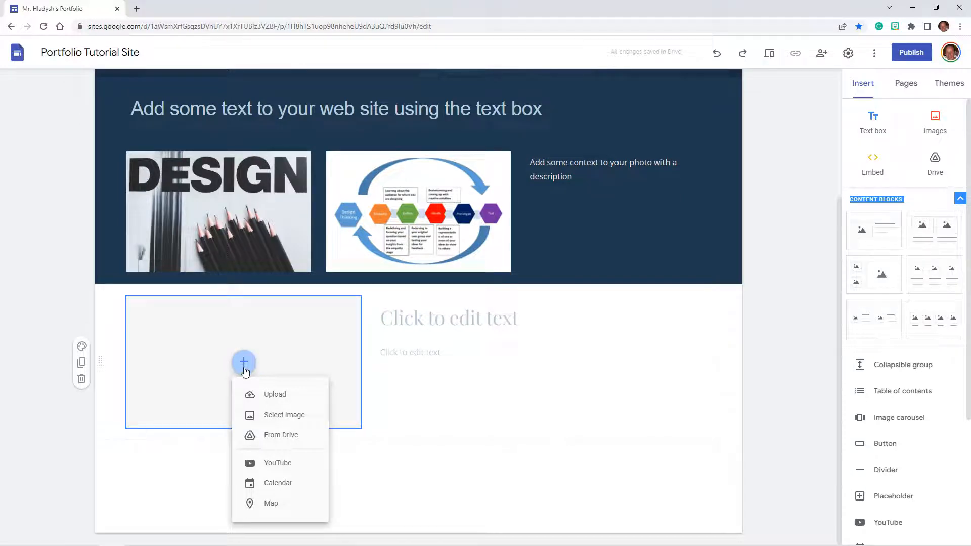
Examine the empty image placeholder's source options, including file upload, Select image with Google Image Search, and From Drive.
click(288, 402)
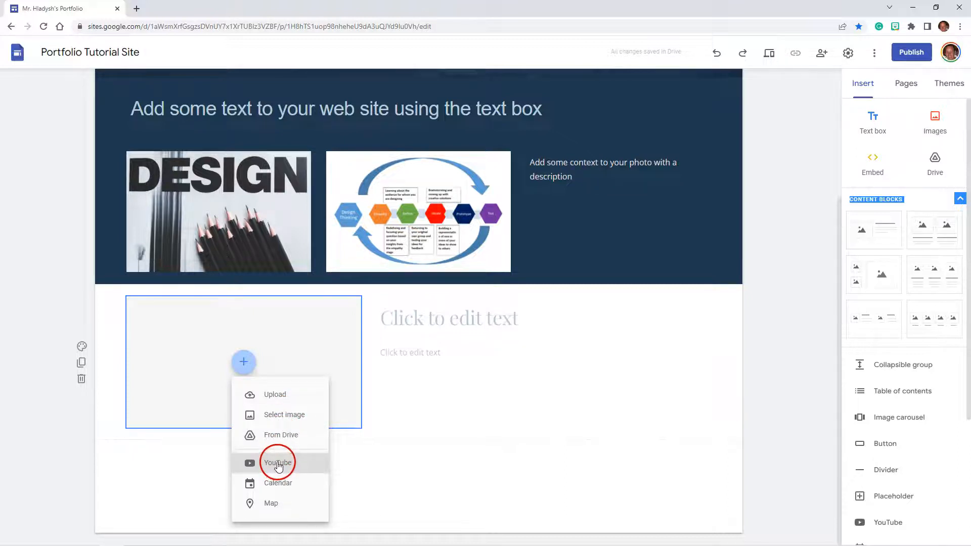
click(271, 395)
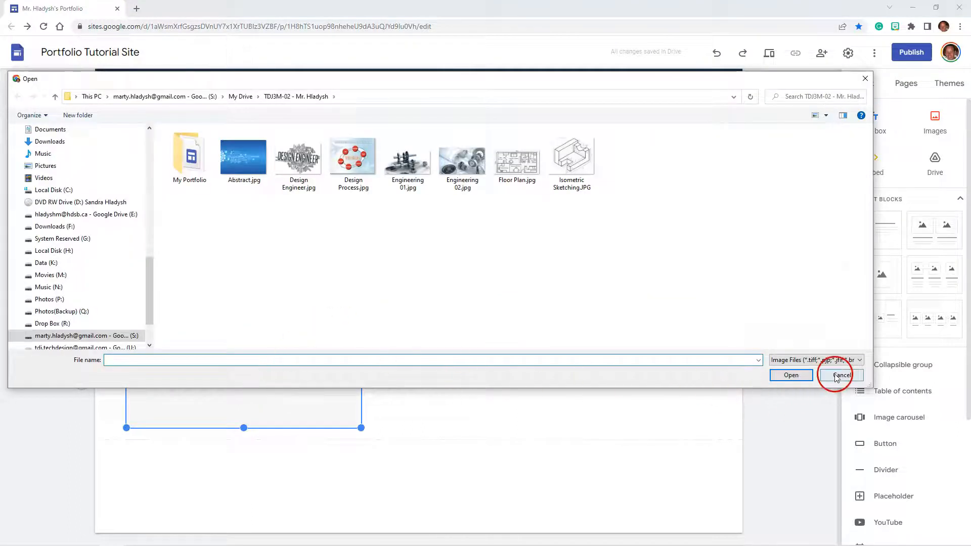
click(837, 376)
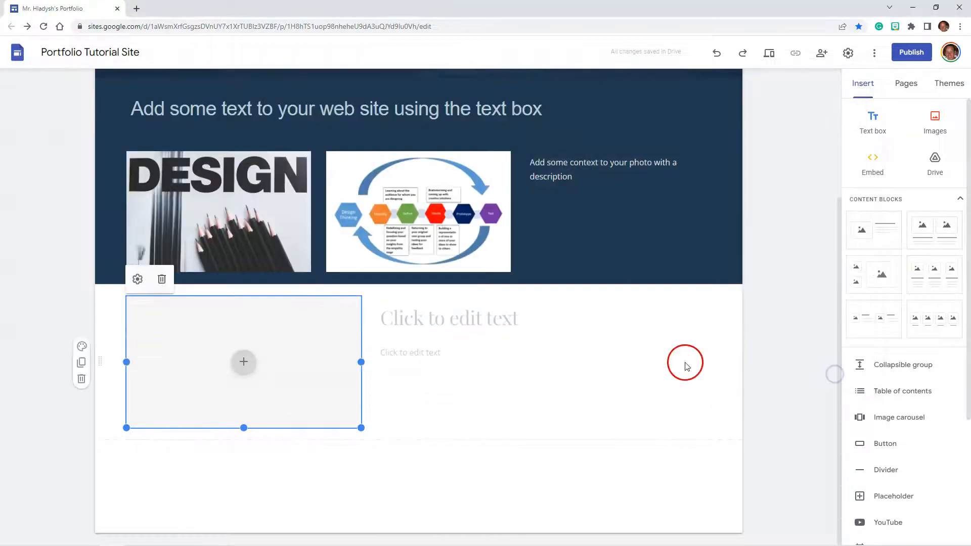
click(244, 364)
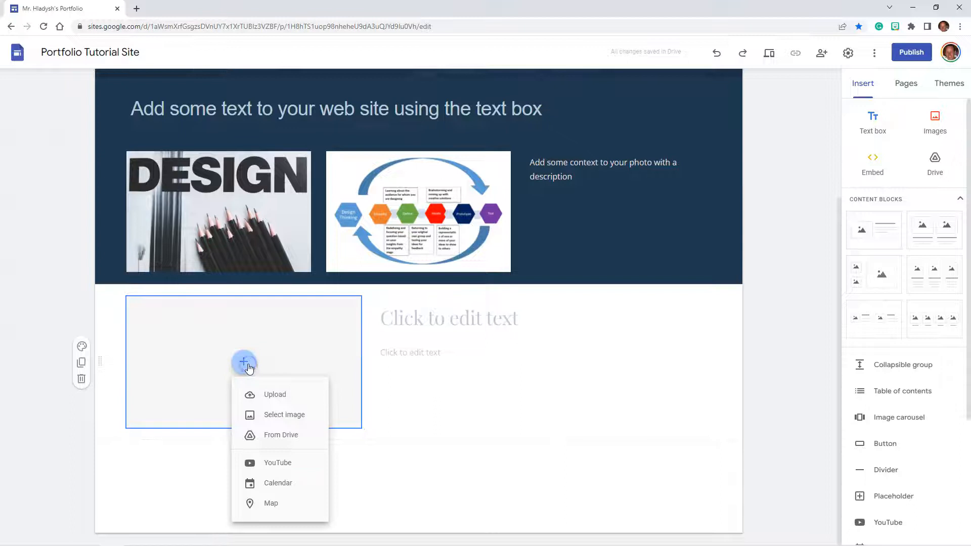
click(270, 419)
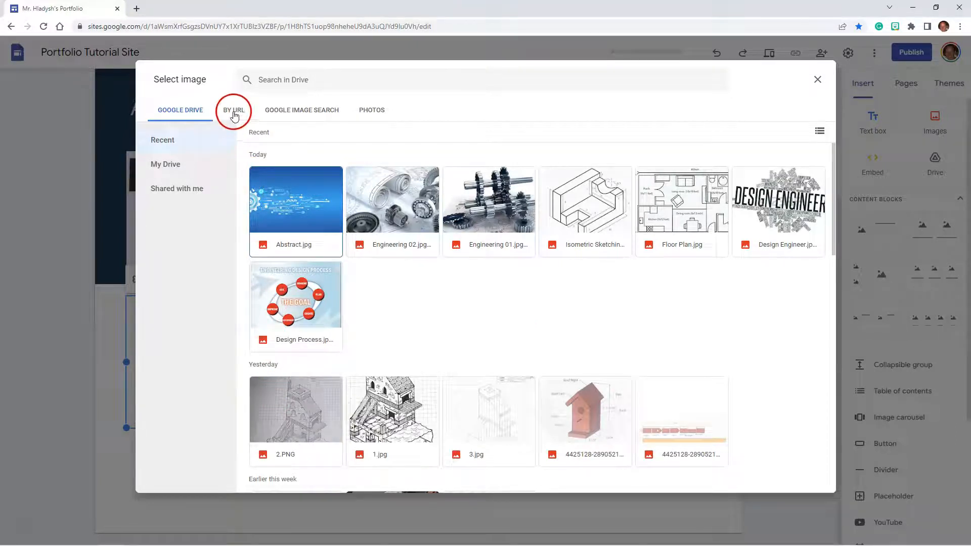
click(276, 110)
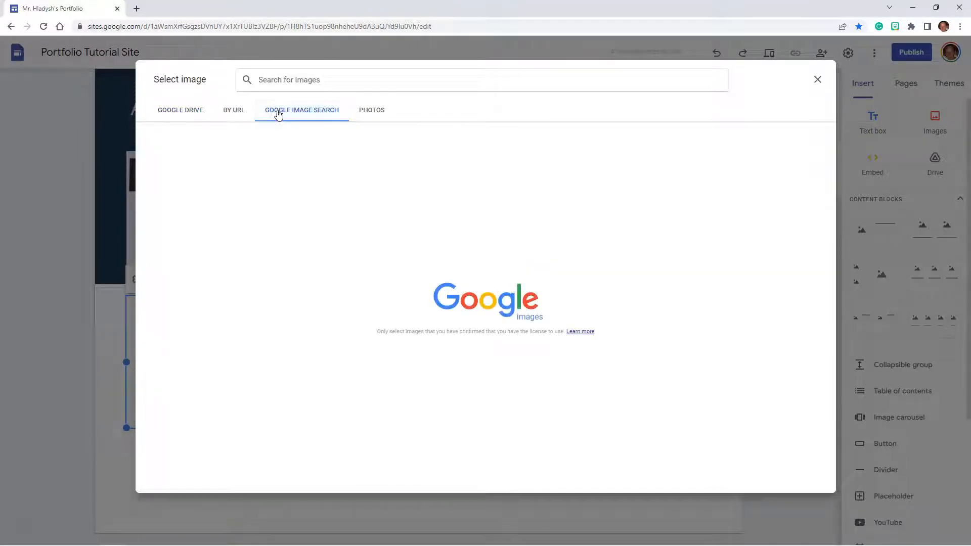
click(817, 81)
click(244, 361)
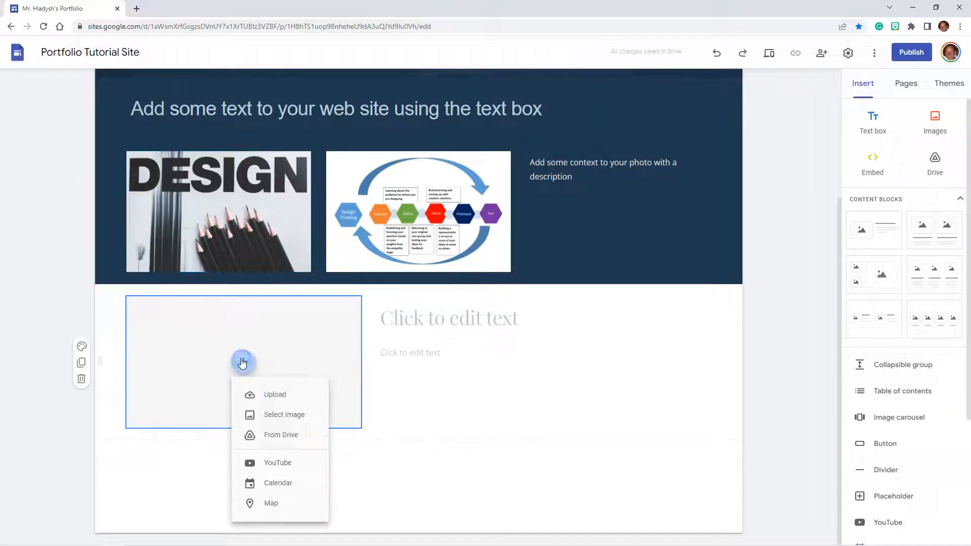
click(277, 440)
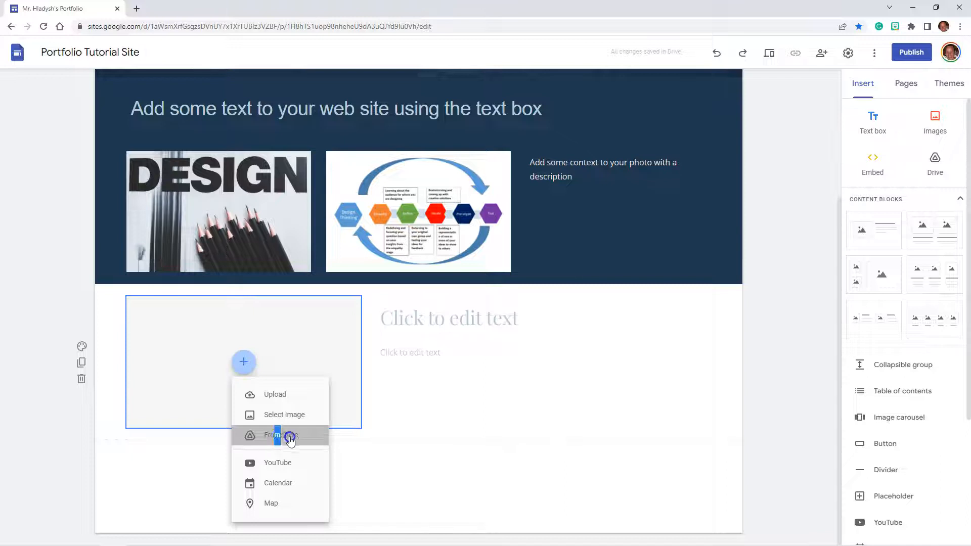
drag(290, 440, 511, 456)
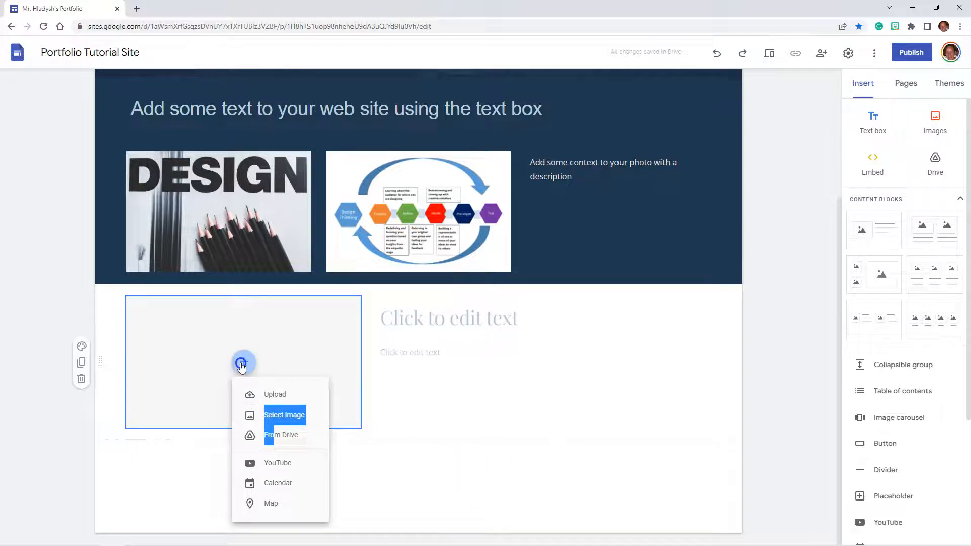
click(250, 400)
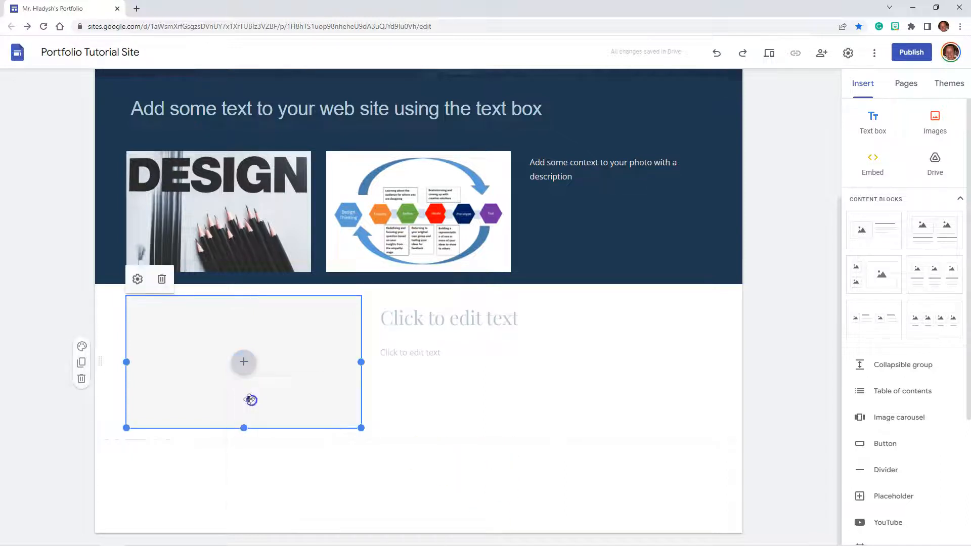
Upload Floor Plan.jpg into the empty image placeholder beside the blank text fields.
click(242, 362)
click(263, 398)
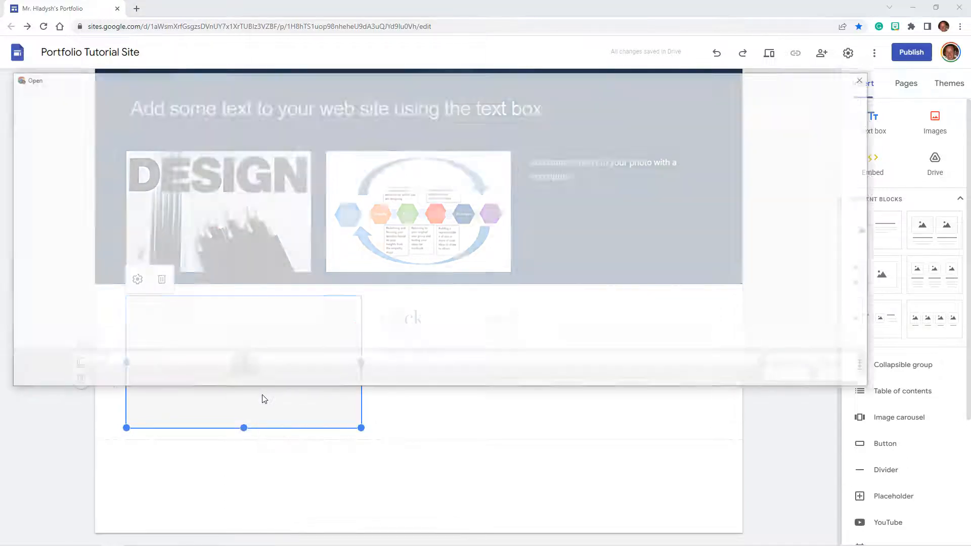
double_click(514, 172)
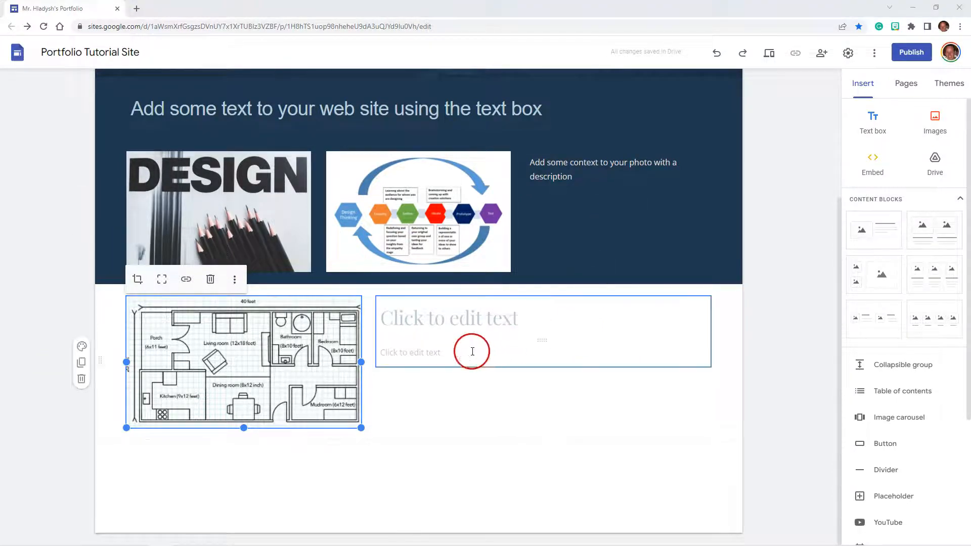
Enter the description "Add some context to your photo with a description" and the title "My Floor Plan" beside the image.
click(442, 351)
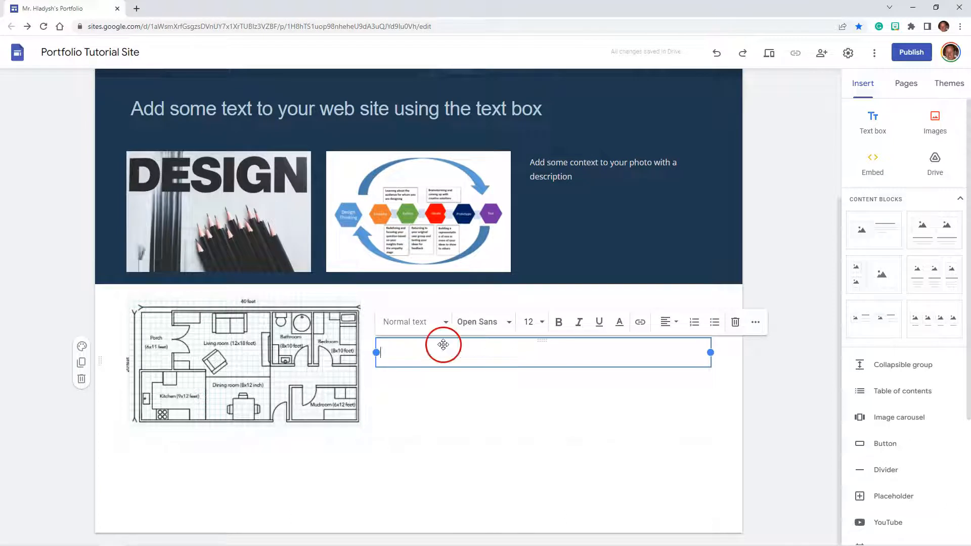
click(473, 397)
click(490, 319)
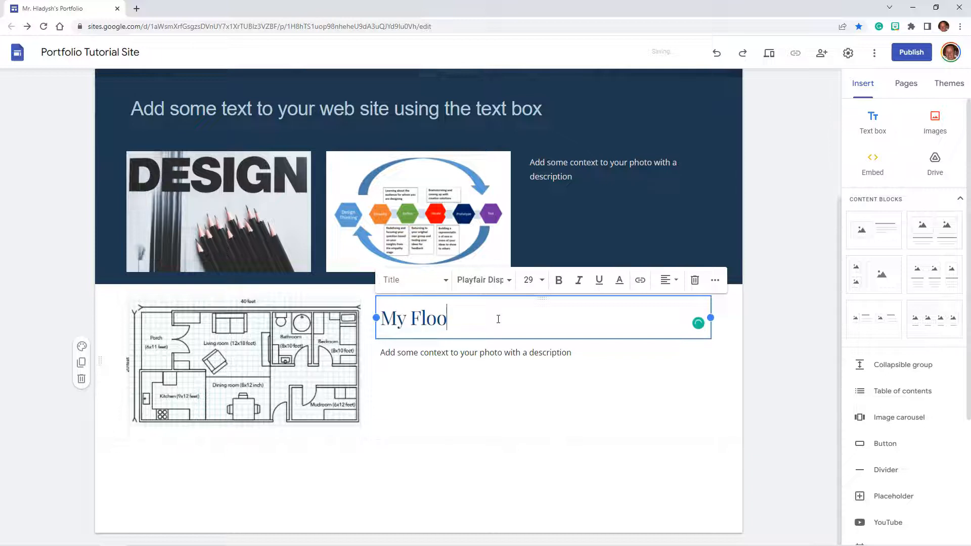
click(508, 406)
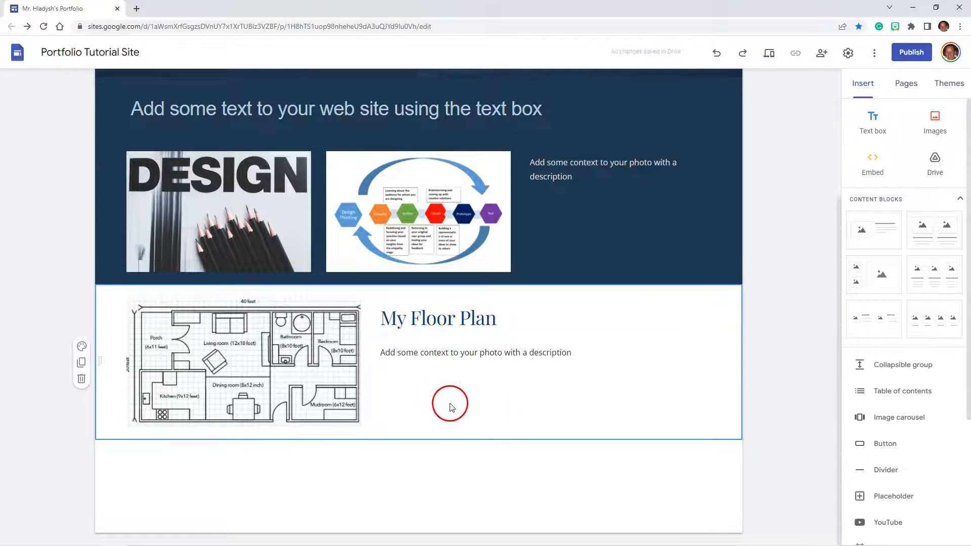
Try the Style 2 section color on the My Floor Plan section.
click(254, 409)
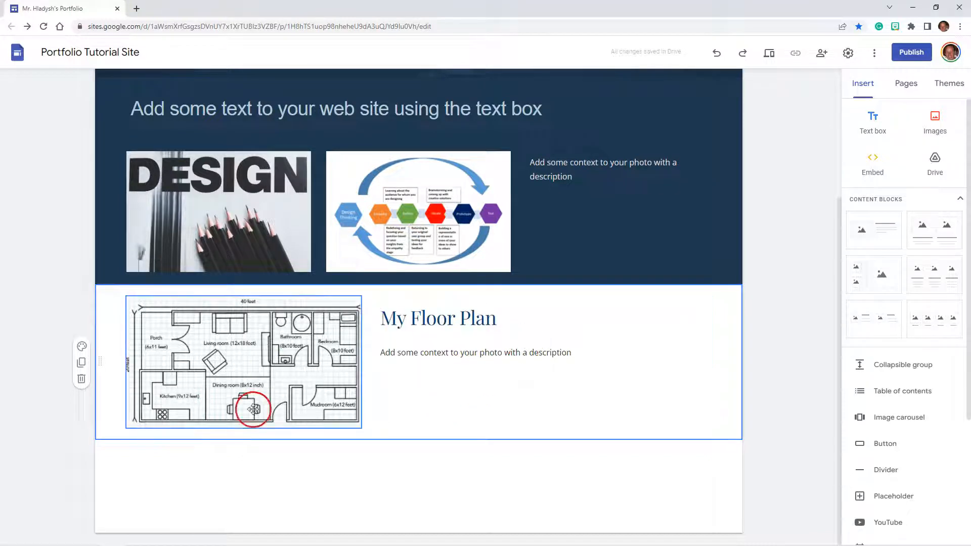
click(82, 347)
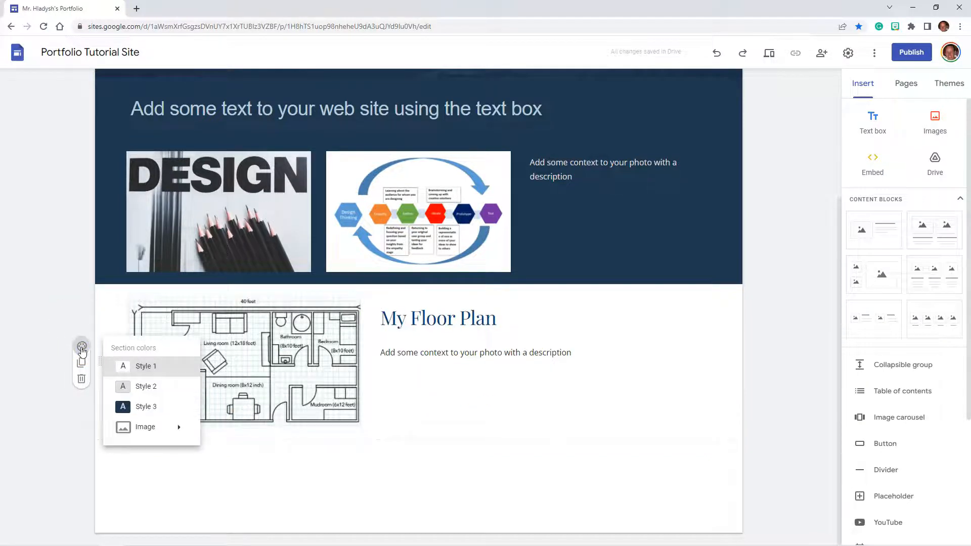
click(144, 395)
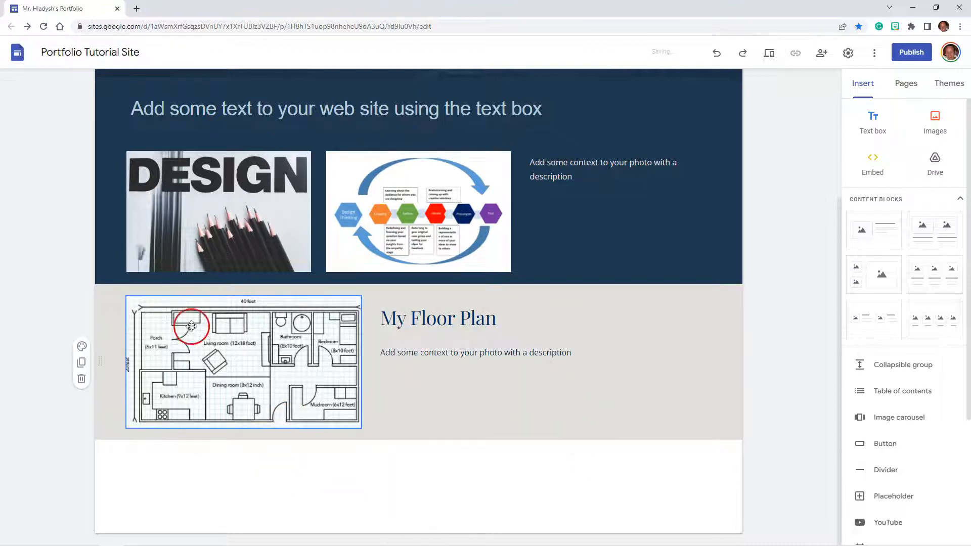
Set the My Floor Plan section's color to Style 3.
click(82, 347)
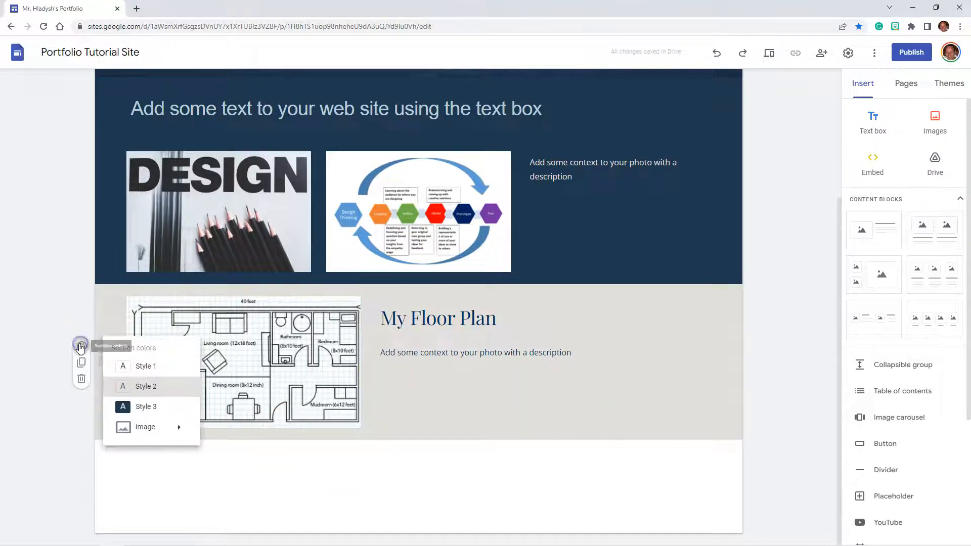
click(146, 409)
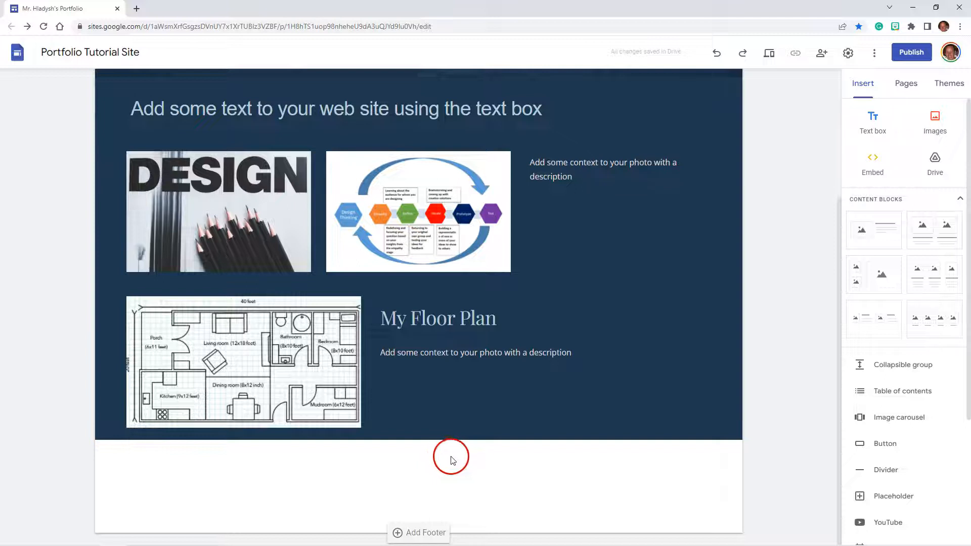
Narrow the My Floor Plan text group so its right edge lines up with the design thinking image above.
click(270, 359)
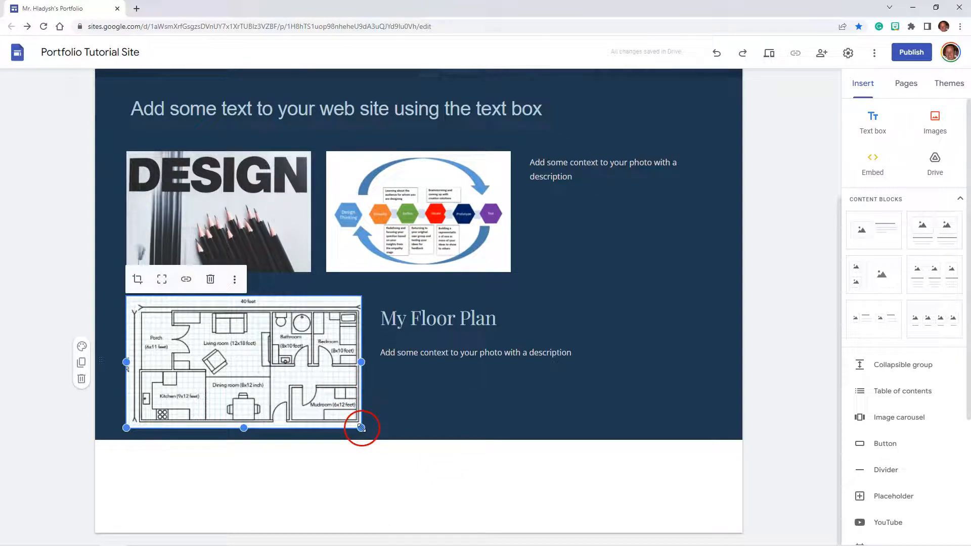
click(409, 360)
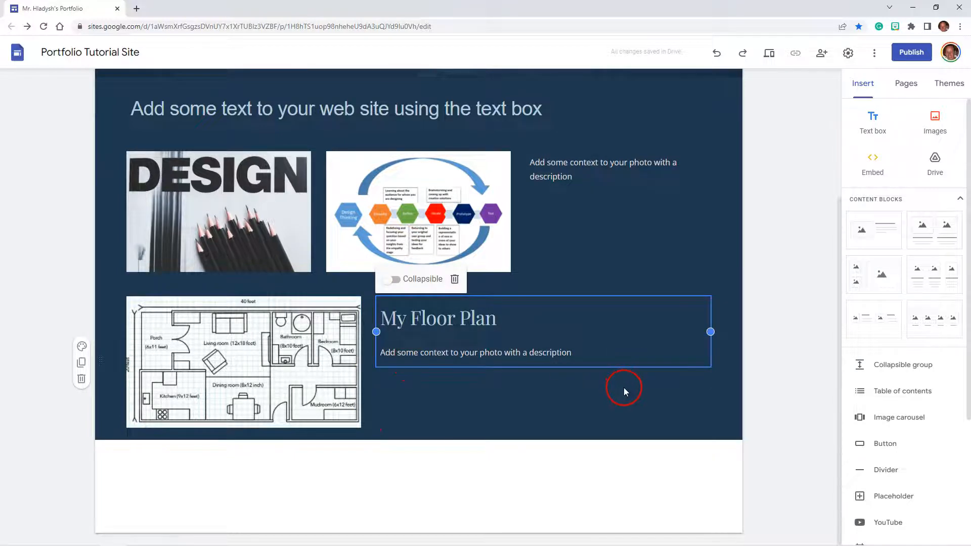
click(568, 460)
click(522, 344)
click(696, 348)
drag(711, 331, 512, 324)
click(523, 459)
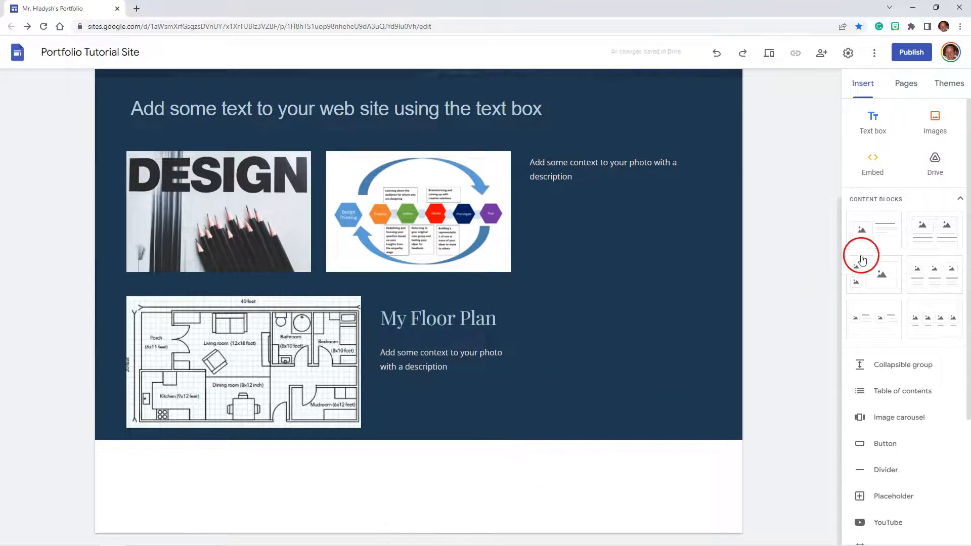
Upload the Isometric Sketching.JPG image from the computer onto the page.
click(933, 120)
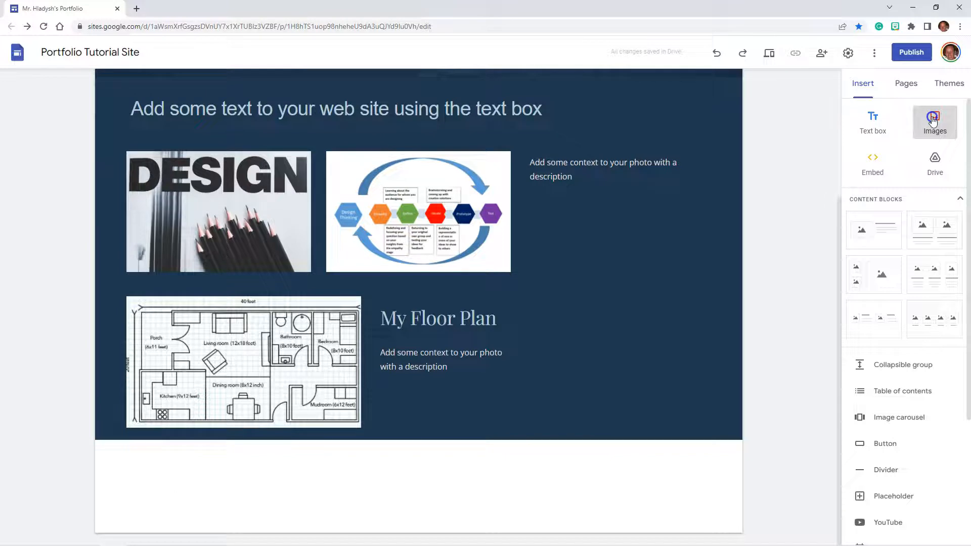
click(869, 122)
click(947, 123)
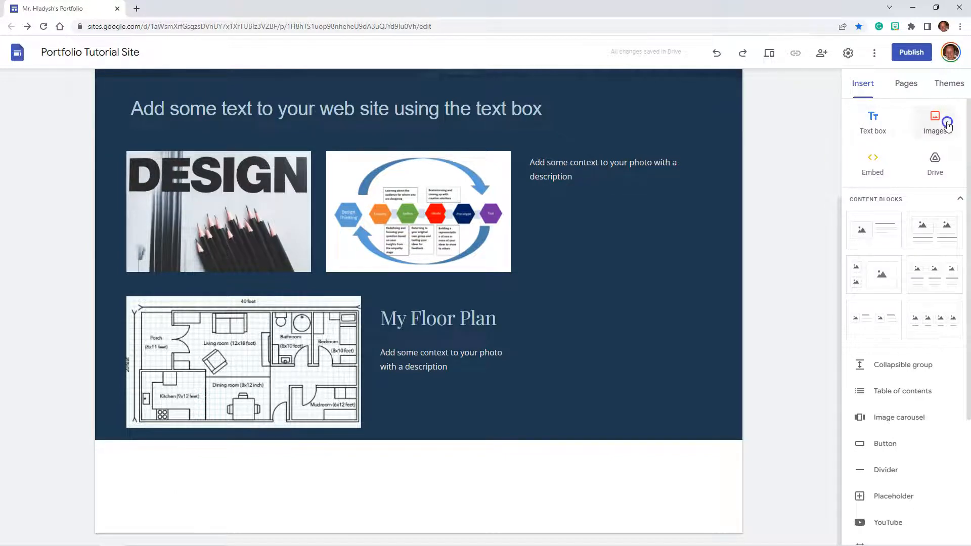
click(936, 178)
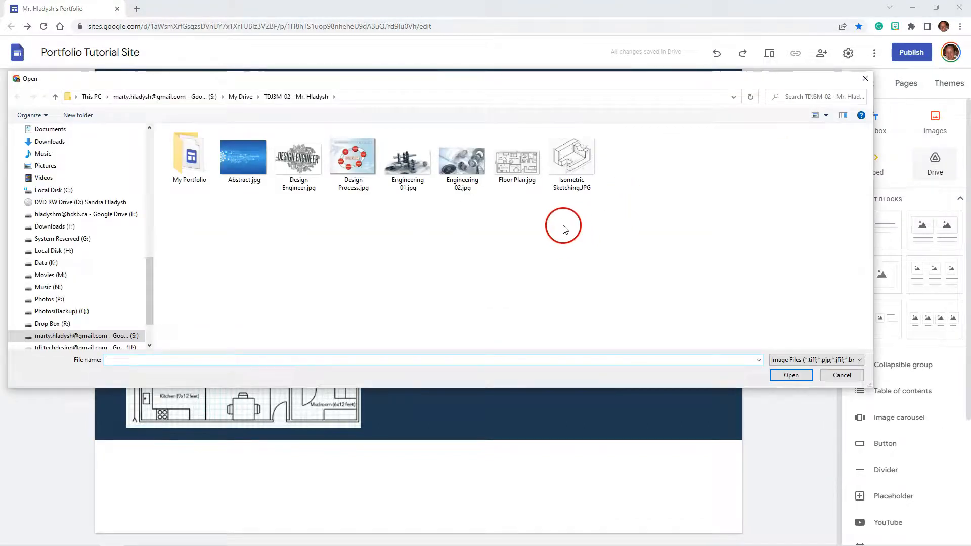
double_click(565, 161)
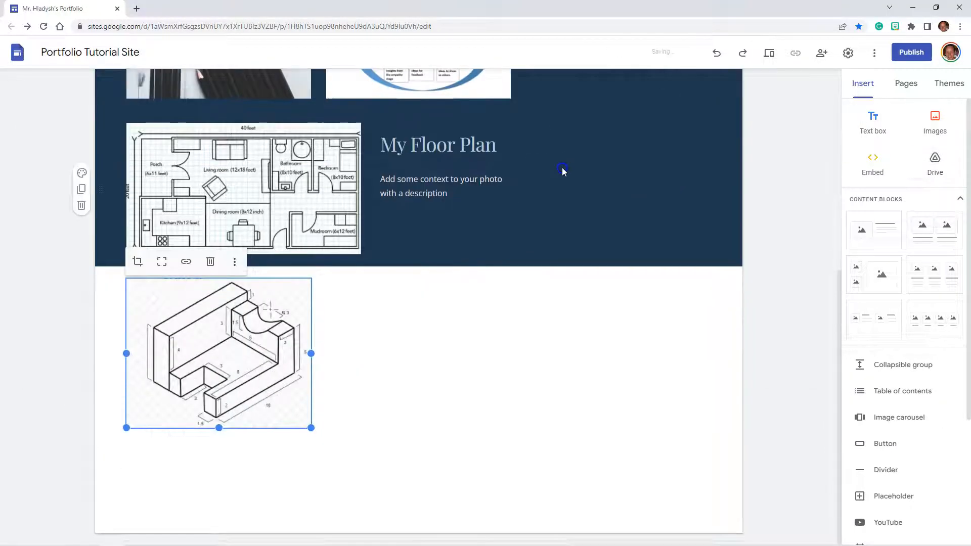
Move the isometric sketch image into the floor plan section, to the right of the My Floor Plan text.
drag(232, 338, 600, 173)
click(633, 309)
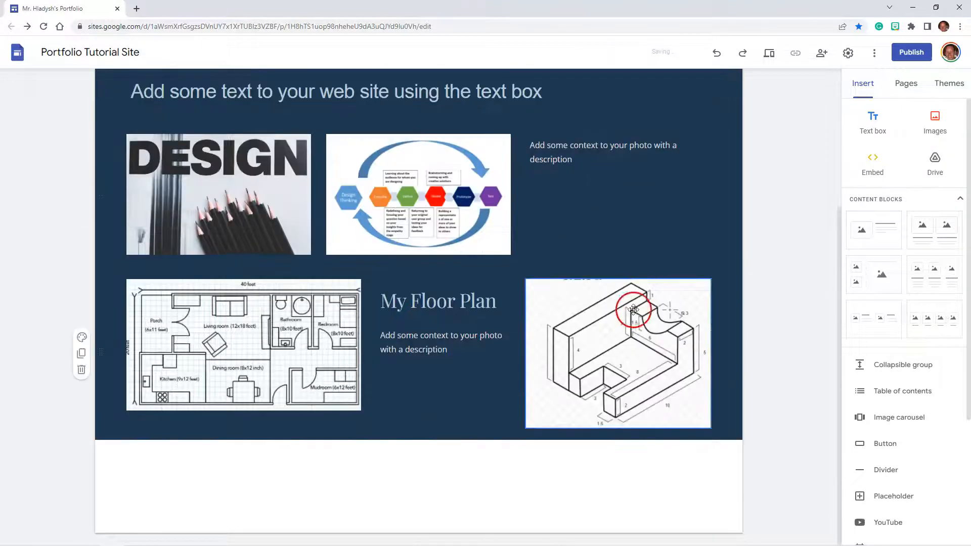
click(780, 448)
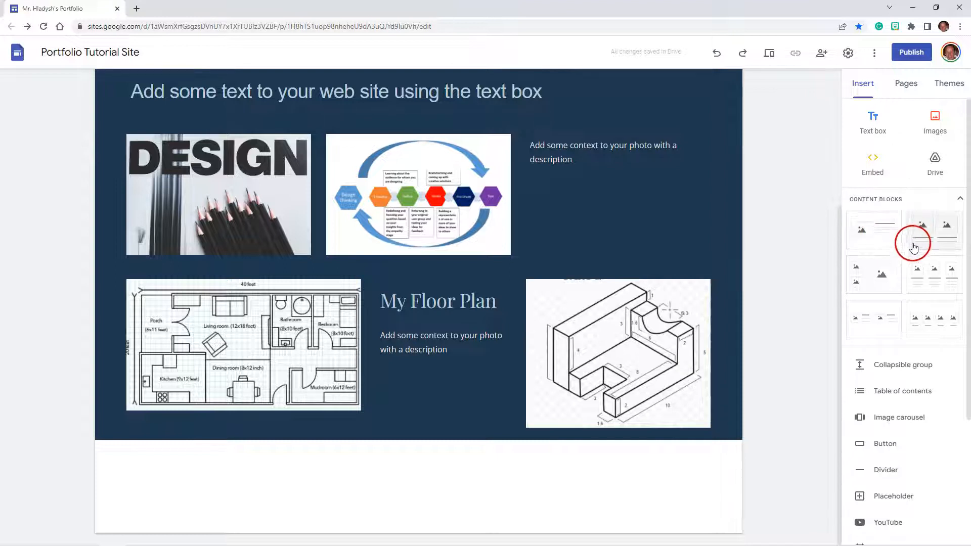
Insert the content block with two stacked placeholders beside a large one, and upload Design Process.jpg into the upper small placeholder.
click(877, 276)
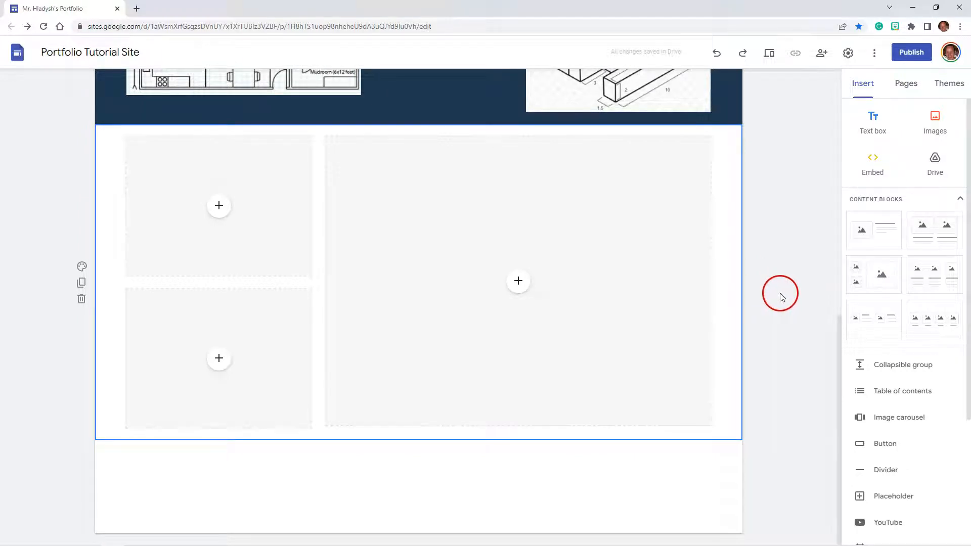
click(219, 207)
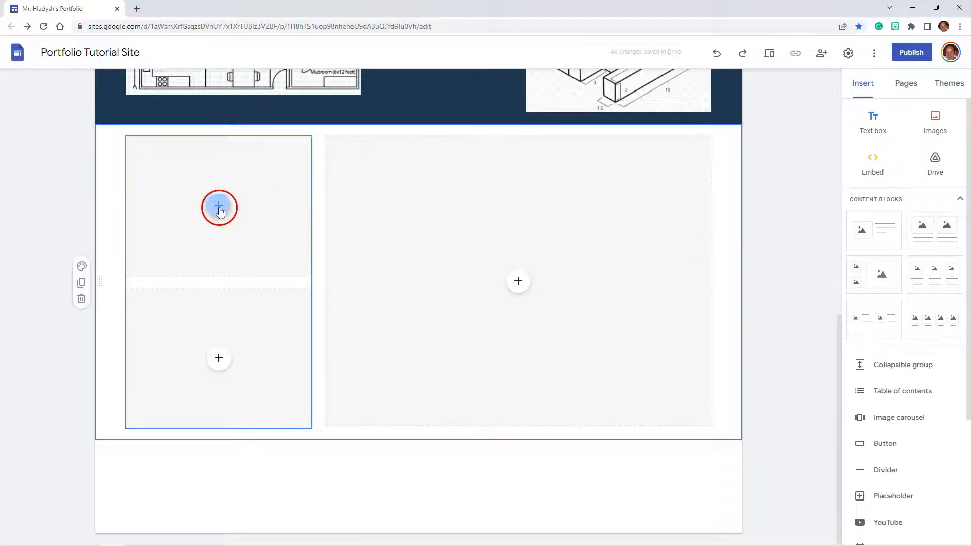
click(238, 239)
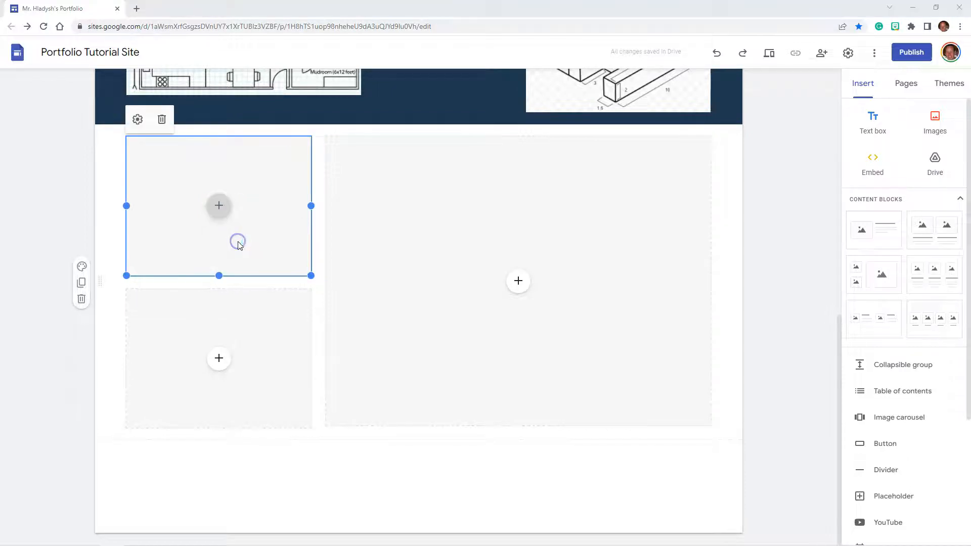
double_click(353, 156)
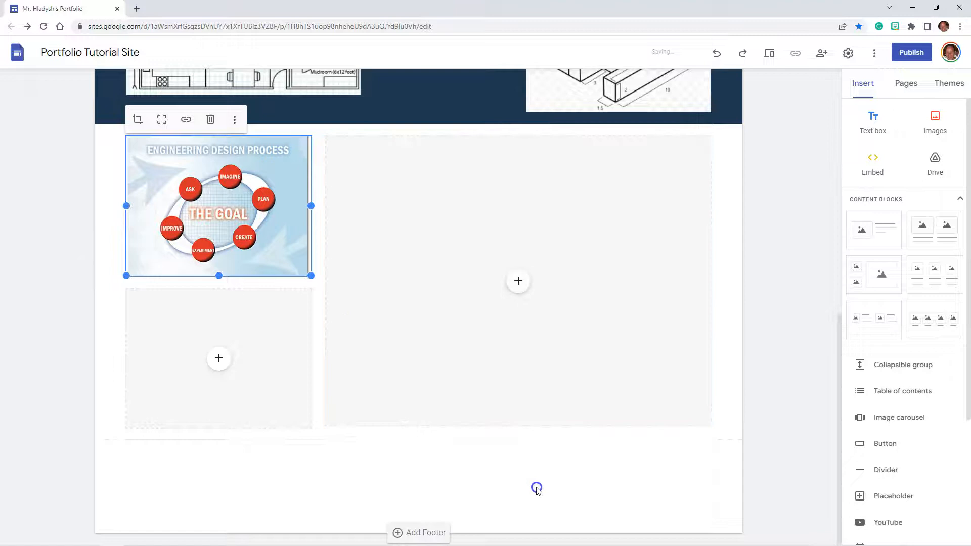
Shrink the large placeholder from its lower-left corner, widening the gap to the two stacked placeholders.
click(368, 336)
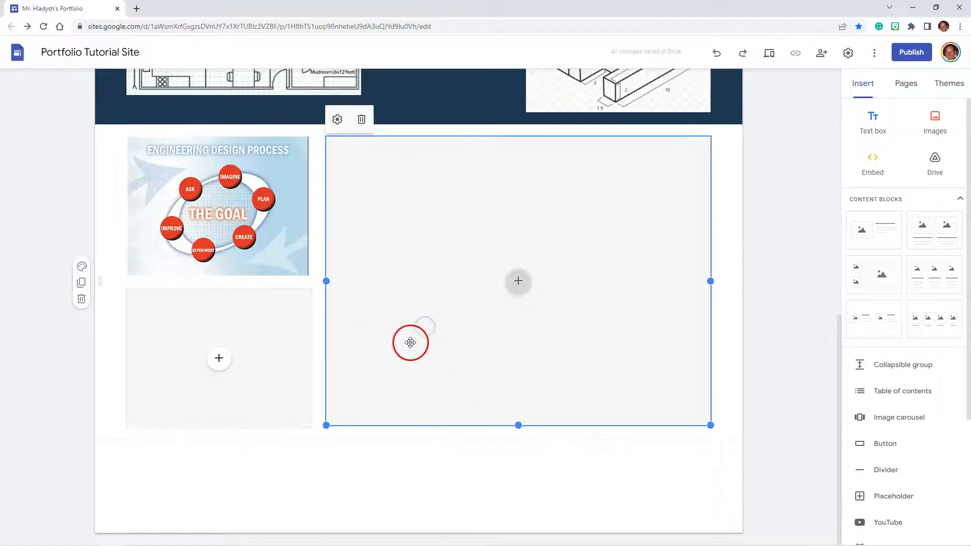
drag(326, 425, 396, 362)
click(293, 263)
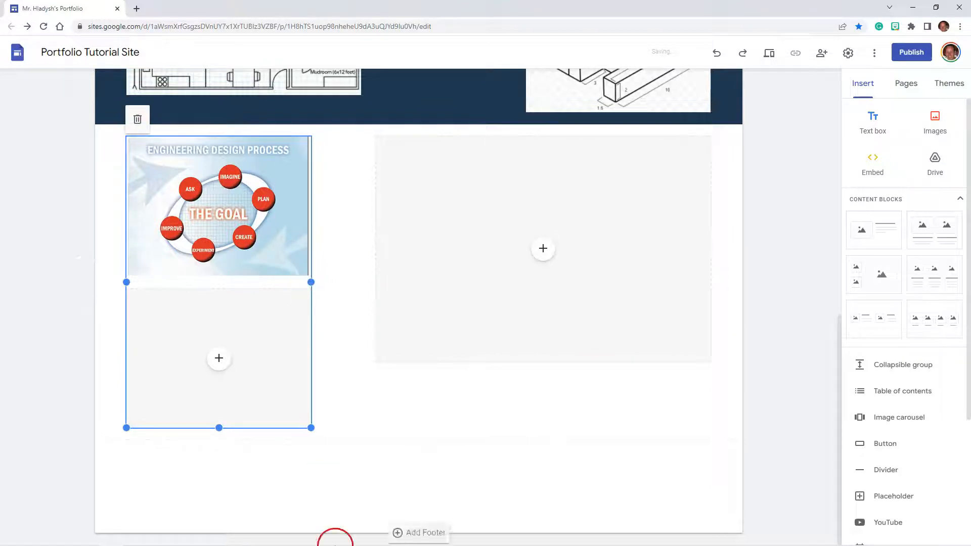
Reduce the height of the empty lower small placeholder and of the large placeholder in the content block.
drag(311, 428, 289, 366)
click(366, 434)
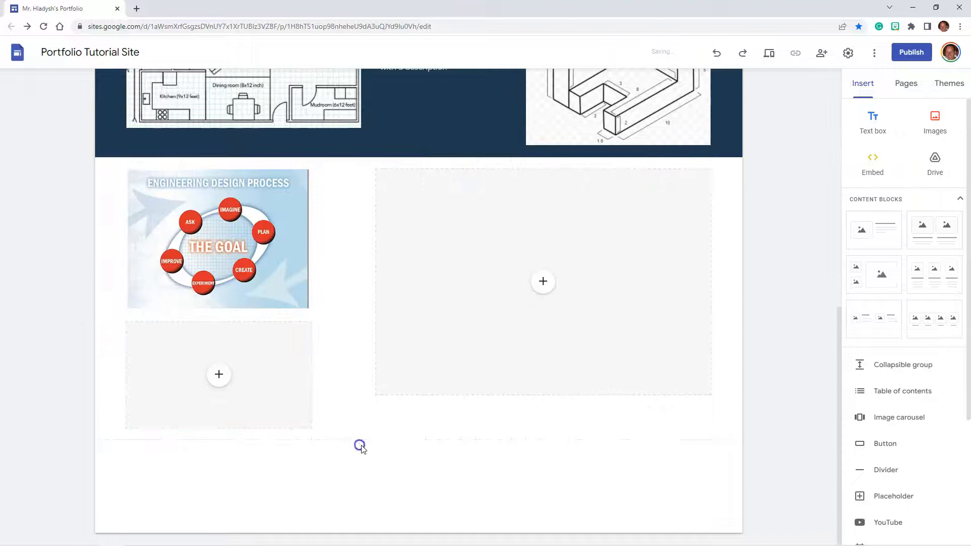
click(506, 387)
drag(544, 396, 545, 329)
click(467, 502)
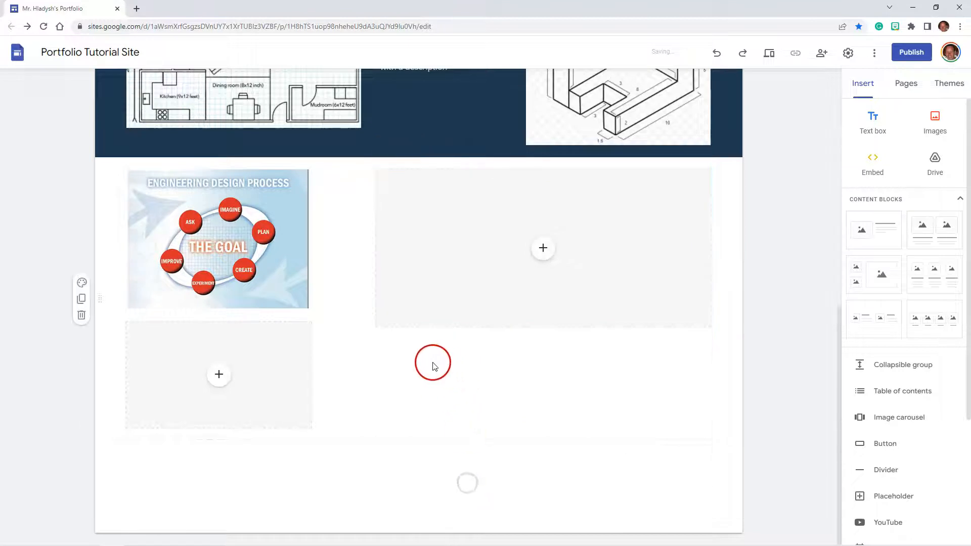
Add an empty text box and place it directly beneath the large placeholder.
click(870, 136)
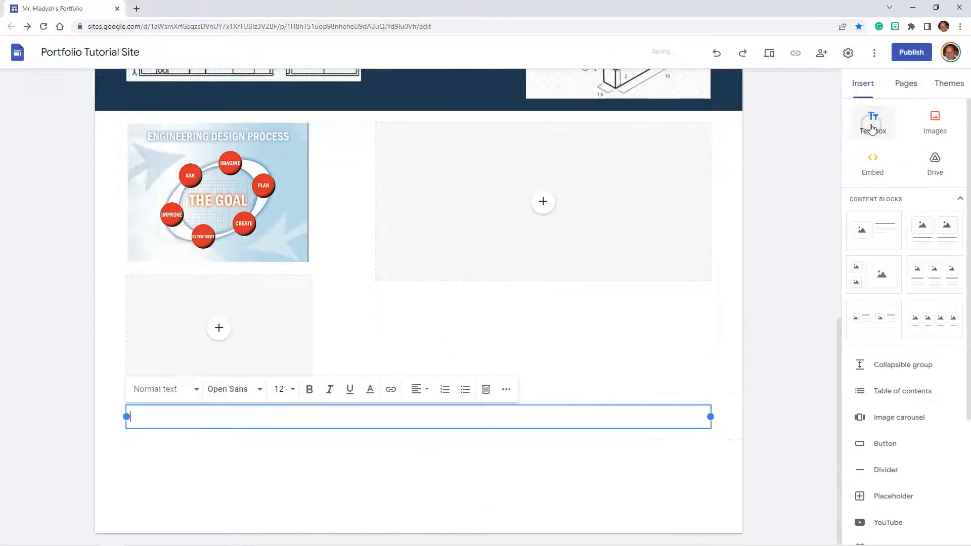
click(395, 409)
drag(406, 396, 442, 412)
click(467, 503)
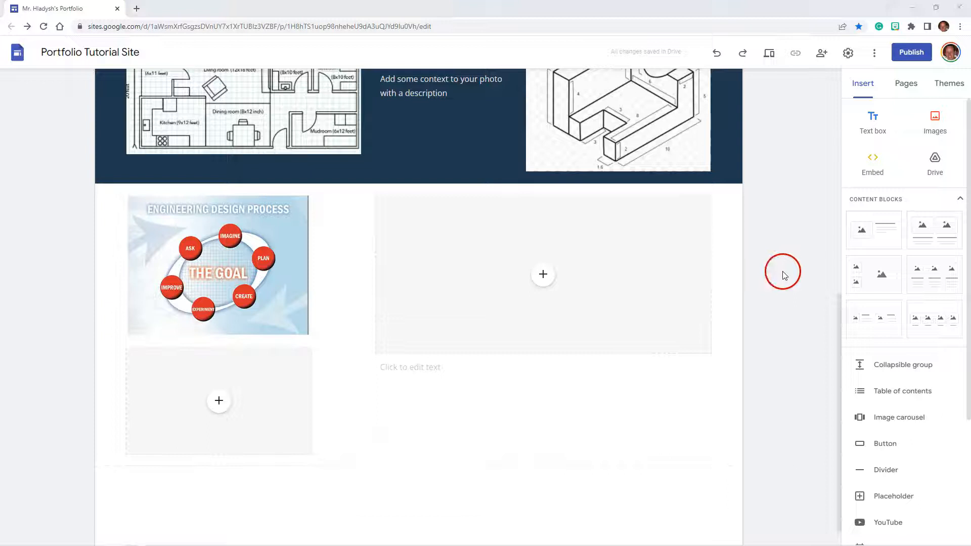
Undo the text box, the placeholder resizing and the stacked-placeholder content block, back to the floor plan section as the last one.
click(718, 53)
click(718, 53)
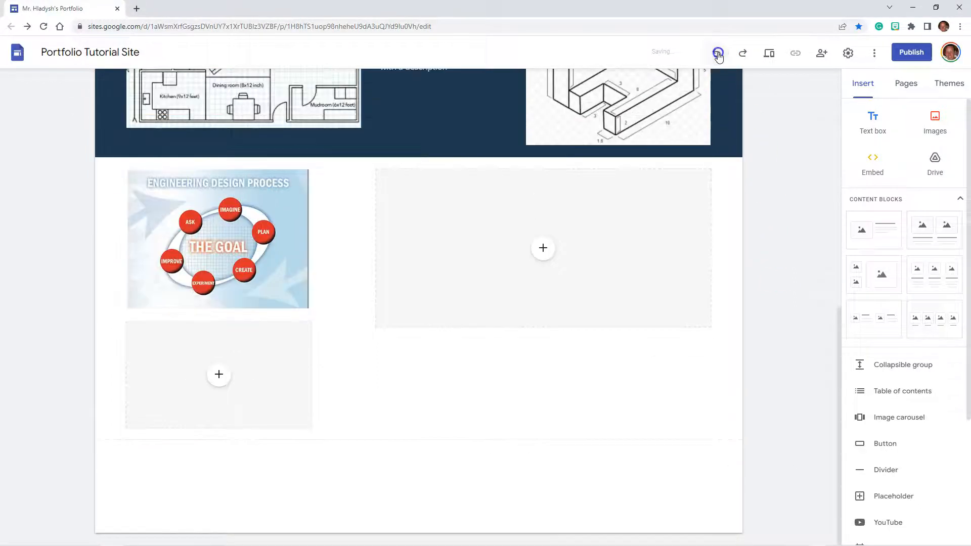
click(718, 54)
click(718, 54)
click(718, 54)
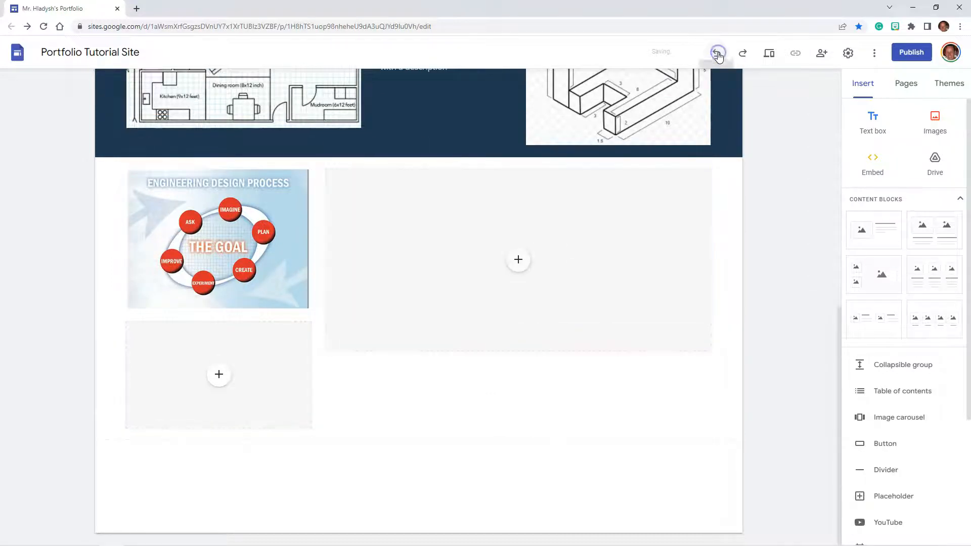
click(718, 54)
click(718, 54)
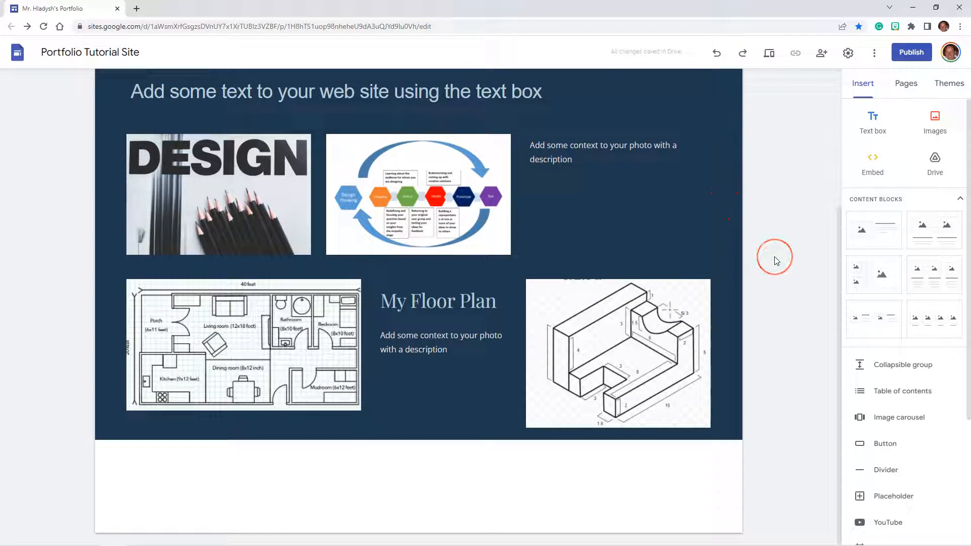
Preview the site, look over the page from header to floor plan section, and return to editing.
click(768, 53)
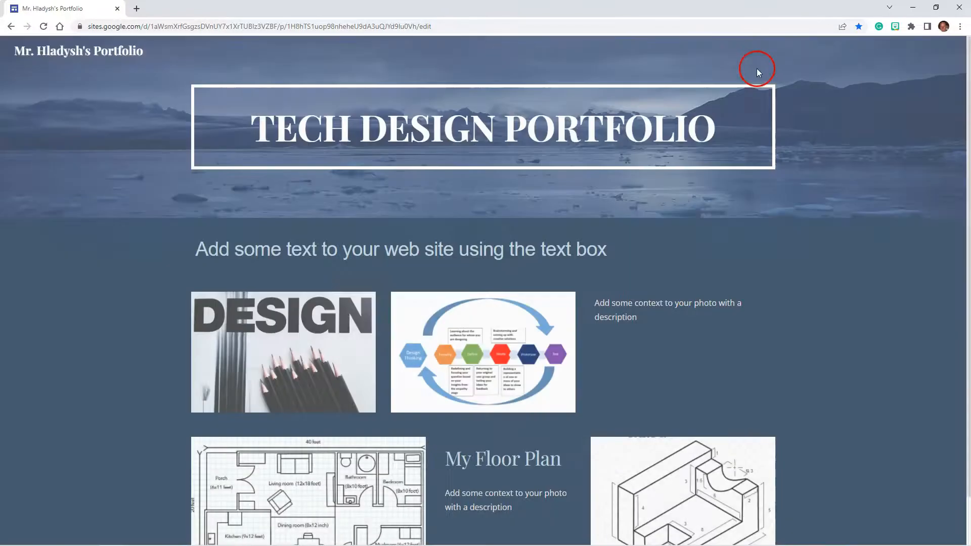
scroll(683, 263, down, 1)
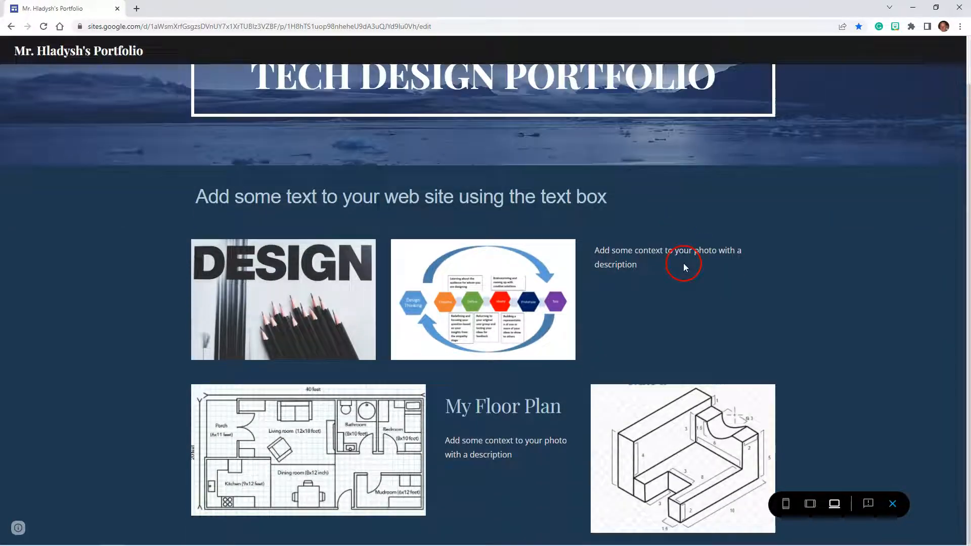
scroll(684, 258, up, 1)
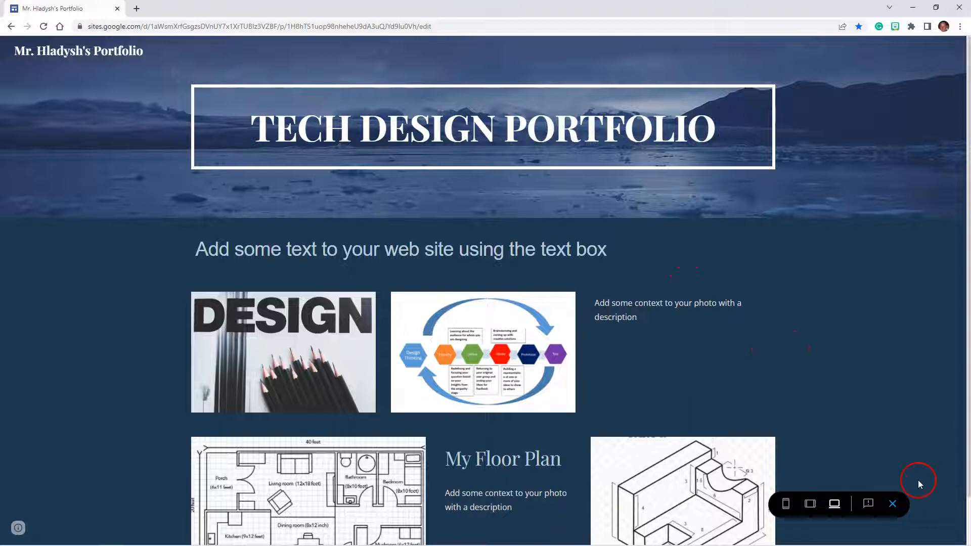
click(898, 507)
click(747, 403)
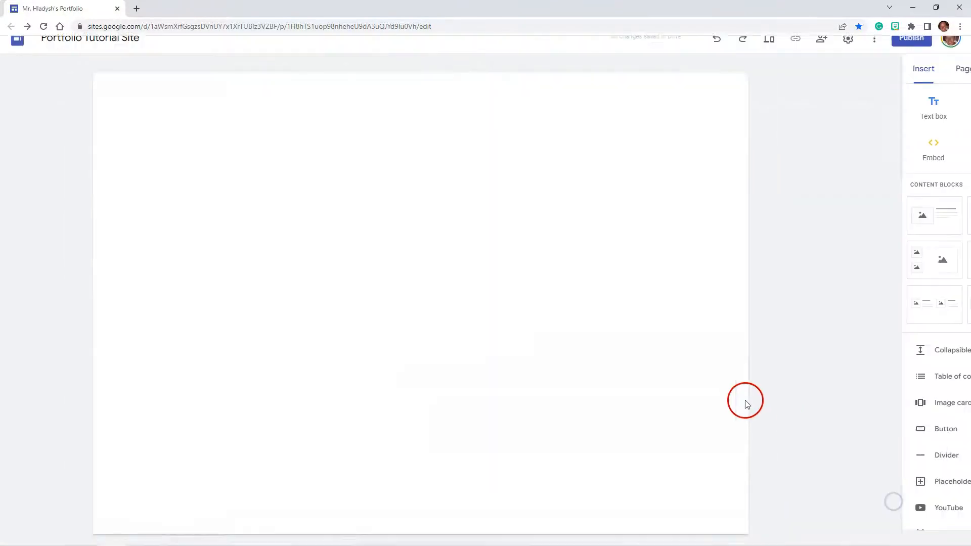
Insert a collapsible group below the floor plan section and title it "My Collapsable Text".
scroll(722, 354, down, 4)
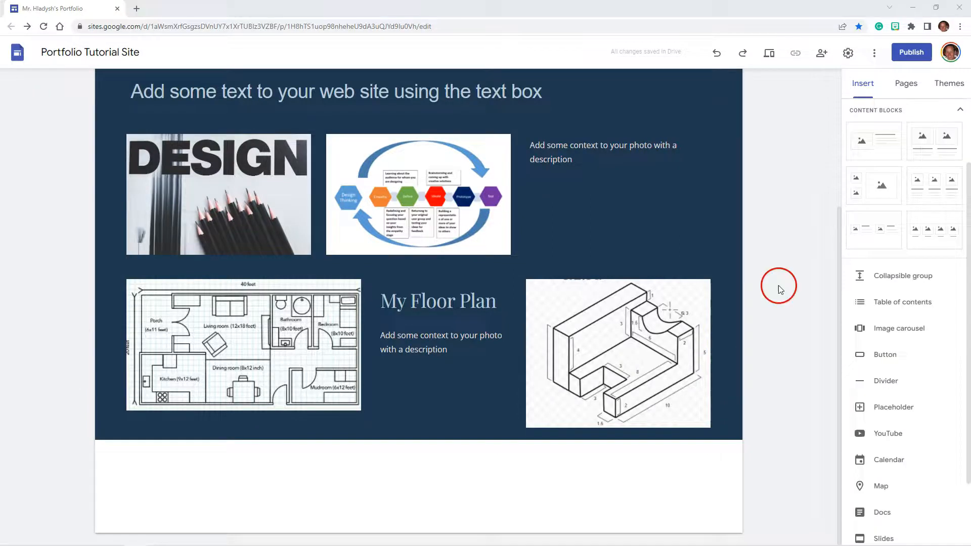
click(802, 292)
scroll(881, 484, down, 2)
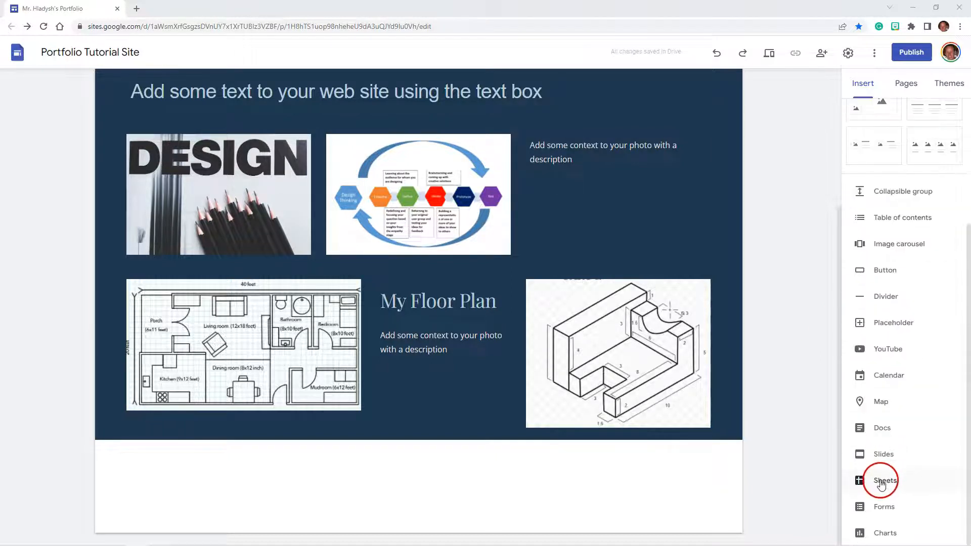
scroll(883, 484, up, 4)
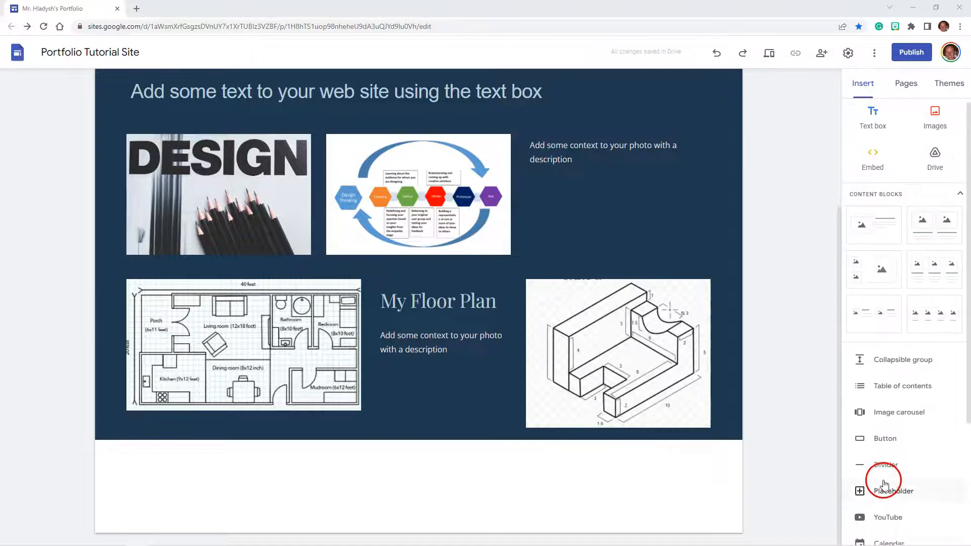
click(864, 360)
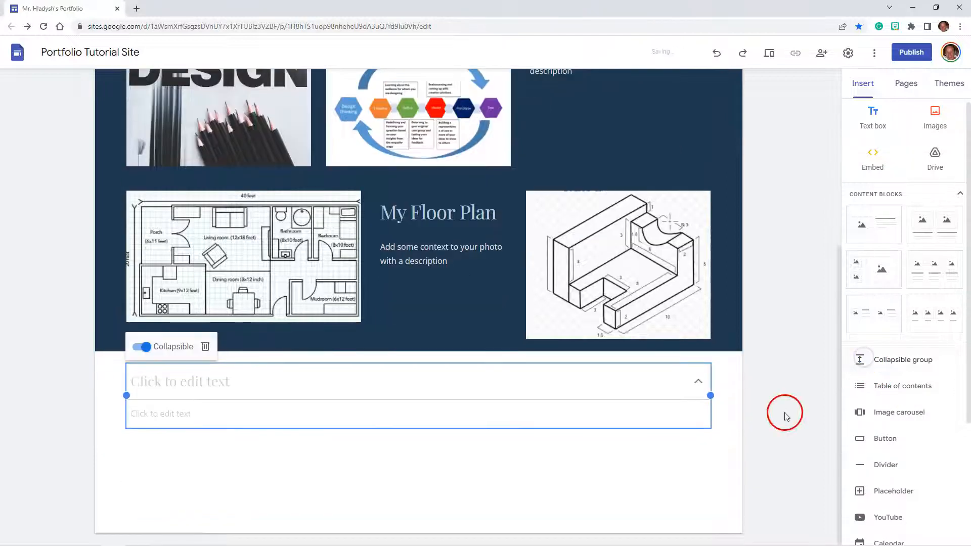
click(227, 389)
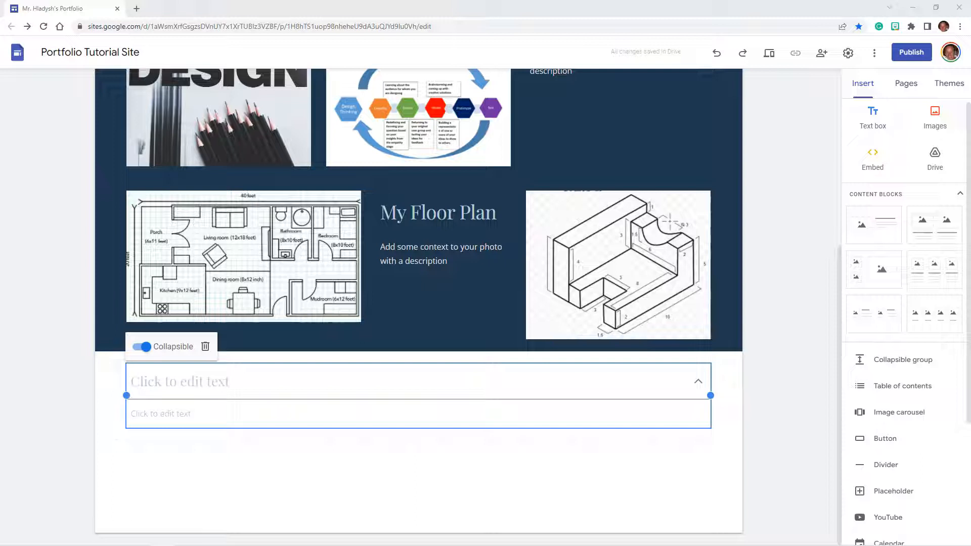
click(253, 388)
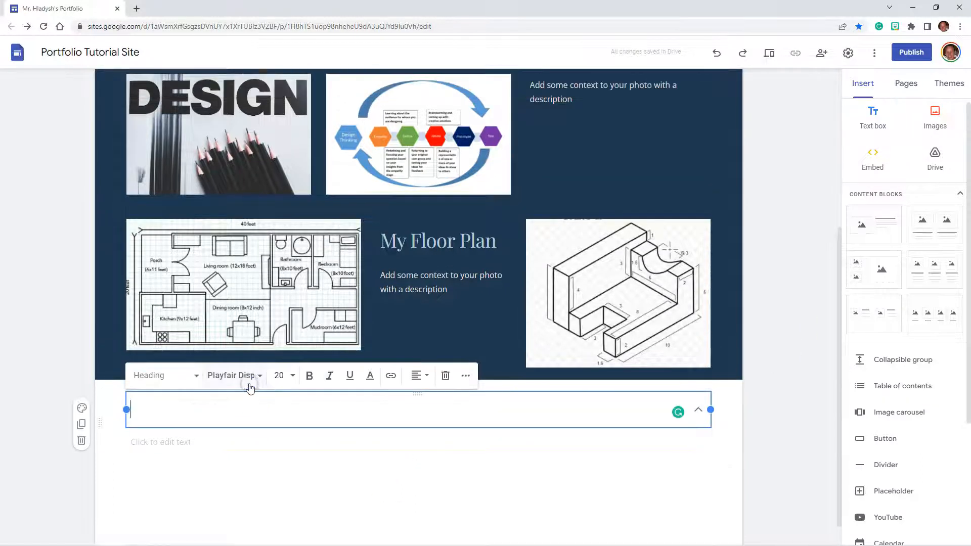
text(My Collapsable Text)
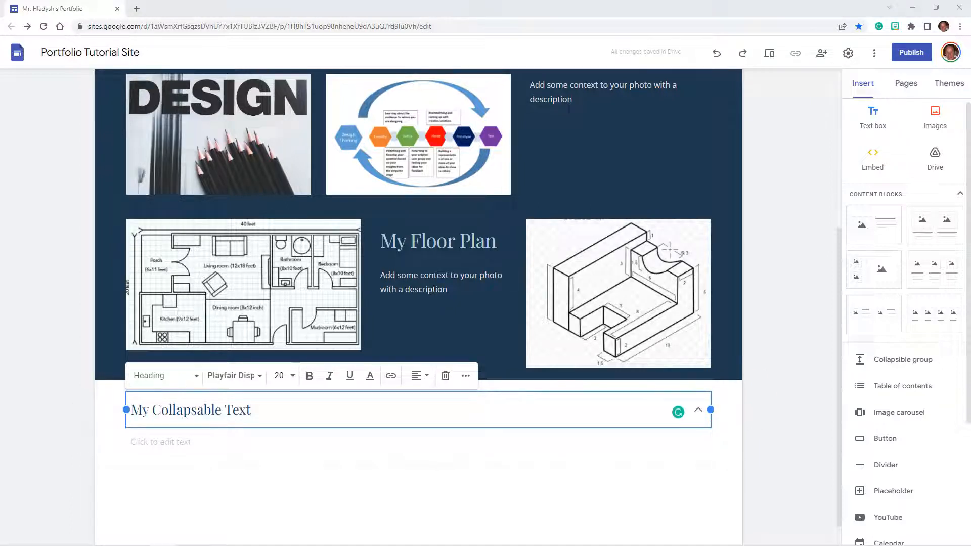
Fill the group's body with "What did I learn in Tech Deisgn", "What are some careers in Tech Design" and "My Tech Design Projects" on separate lines.
click(195, 442)
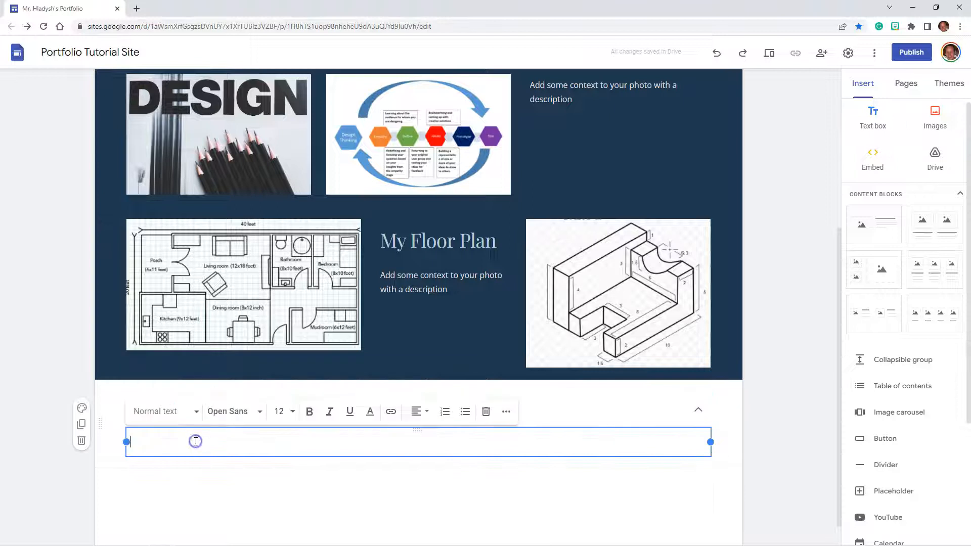
text(What did I learn in Tech Deisgn What are some careers in Tech Design My Tech Design Projects)
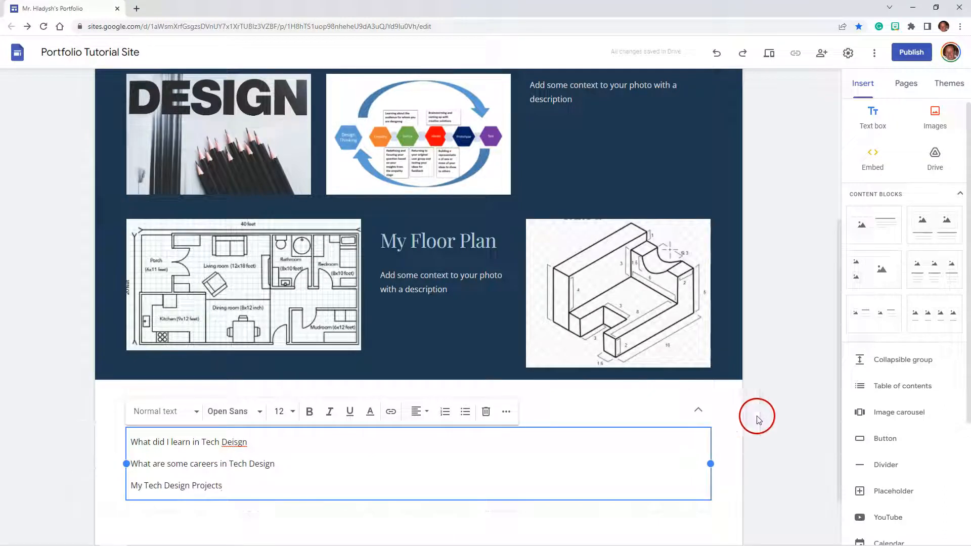
click(738, 420)
click(214, 408)
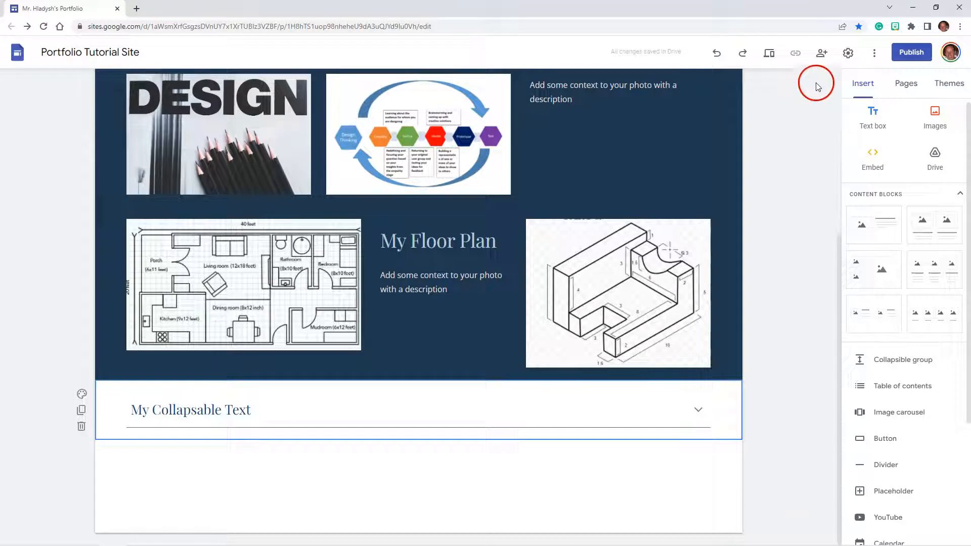
Preview the site, expand and collapse the My Collapsable Text group, and return to editing.
click(769, 53)
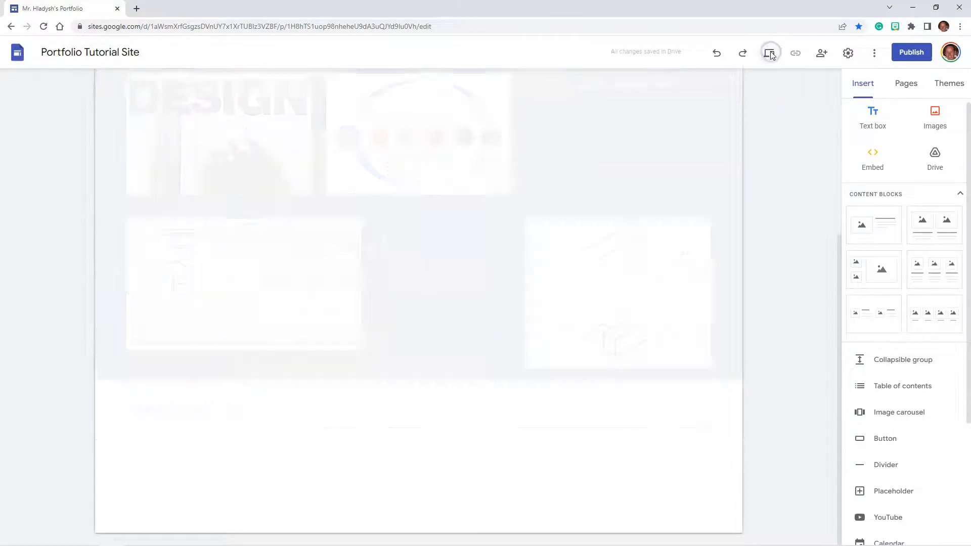
scroll(617, 307, down, 3)
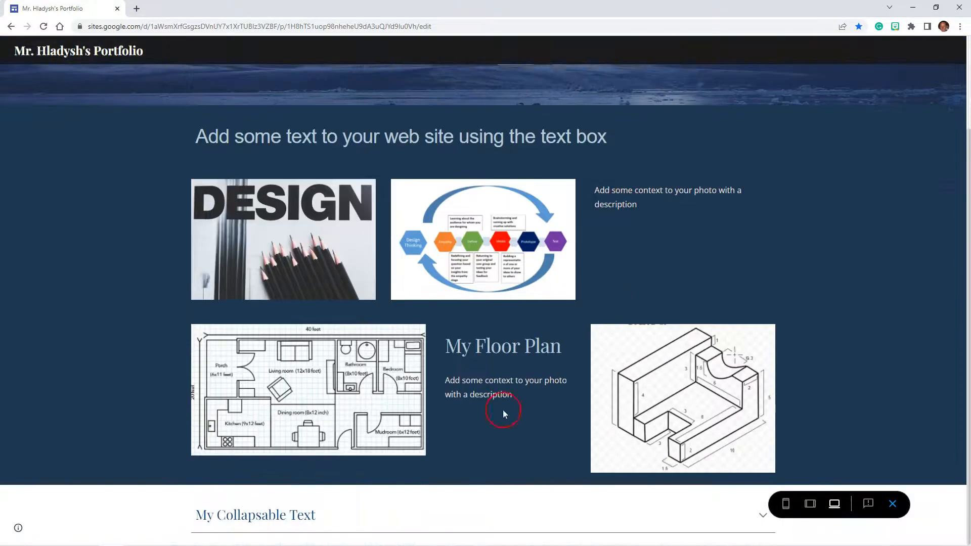
click(764, 517)
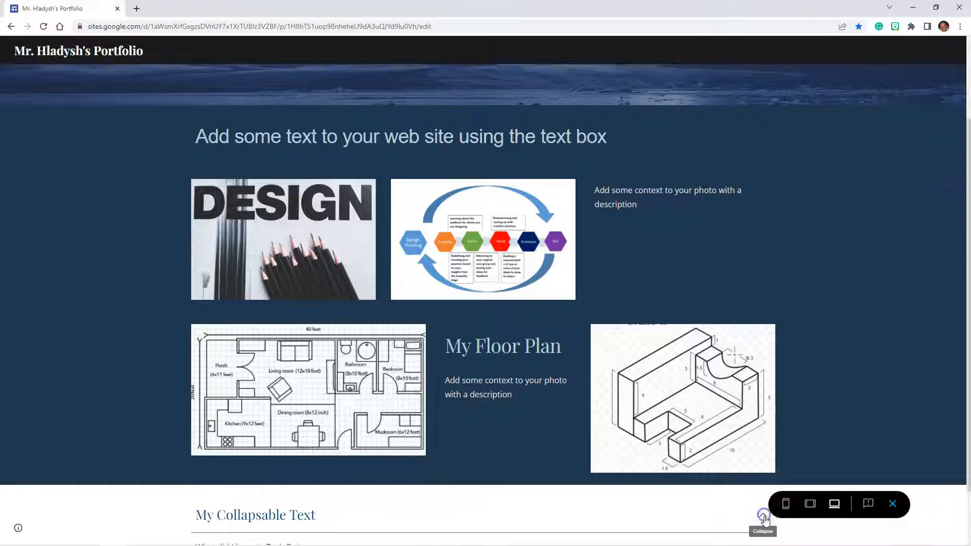
scroll(614, 437, down, 2)
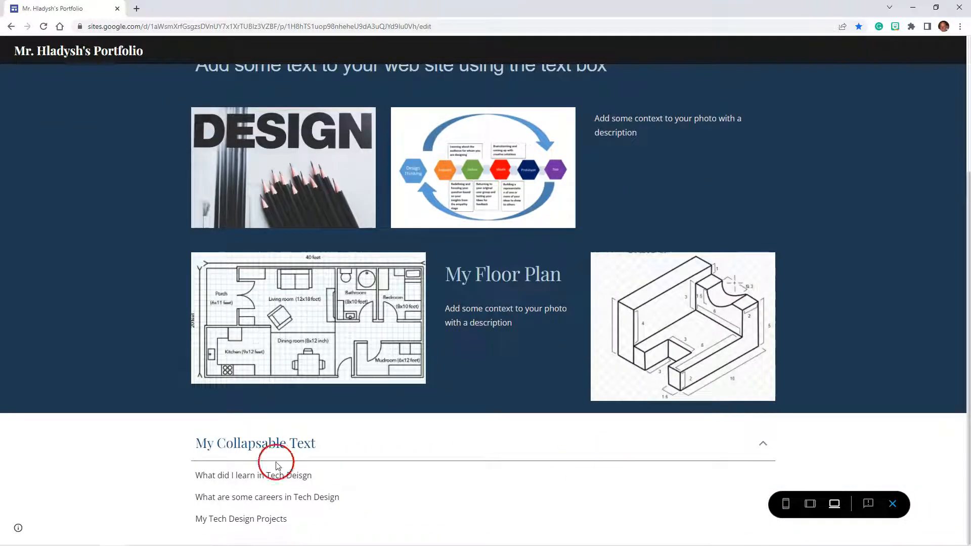
click(763, 444)
click(893, 505)
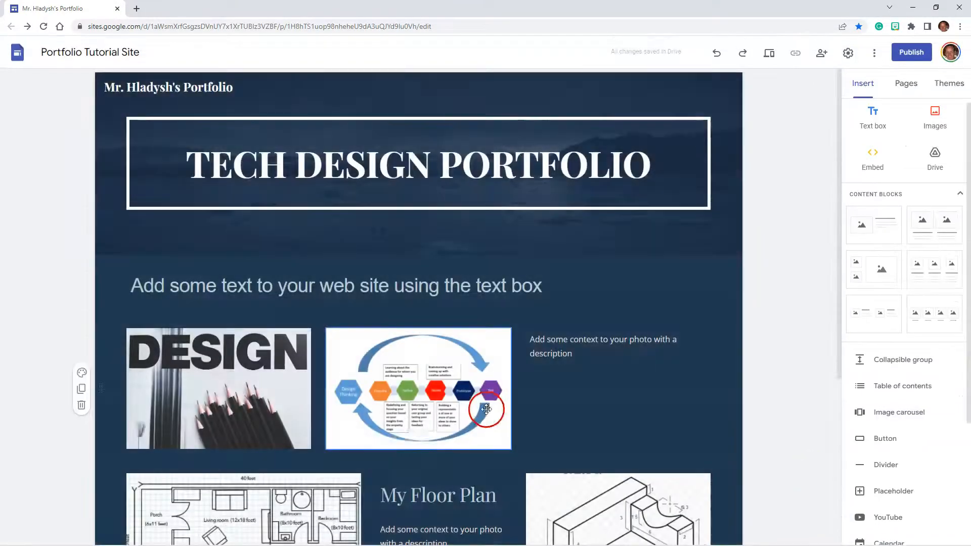
Expand the collapsible group and correct the misspelled last word of its first line to "Design".
scroll(487, 409, down, 5)
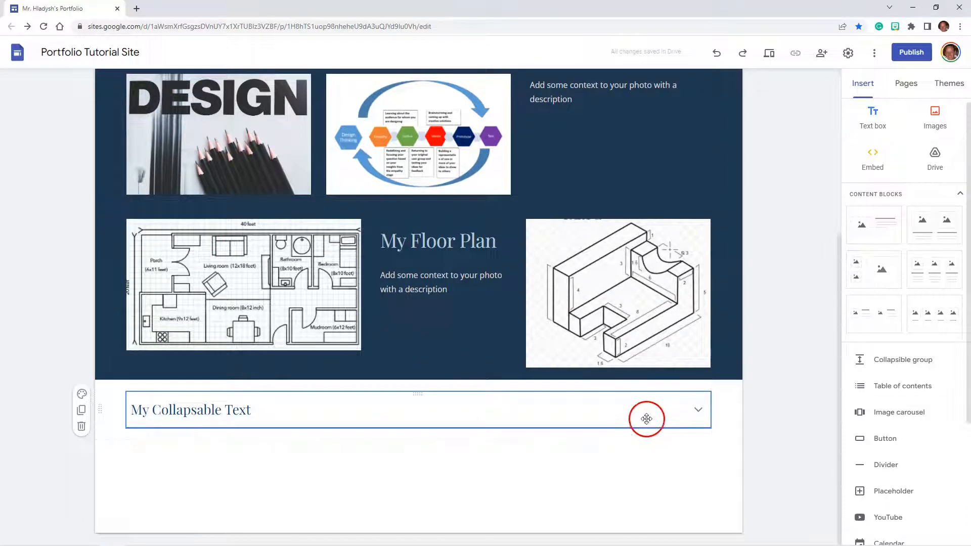
click(699, 411)
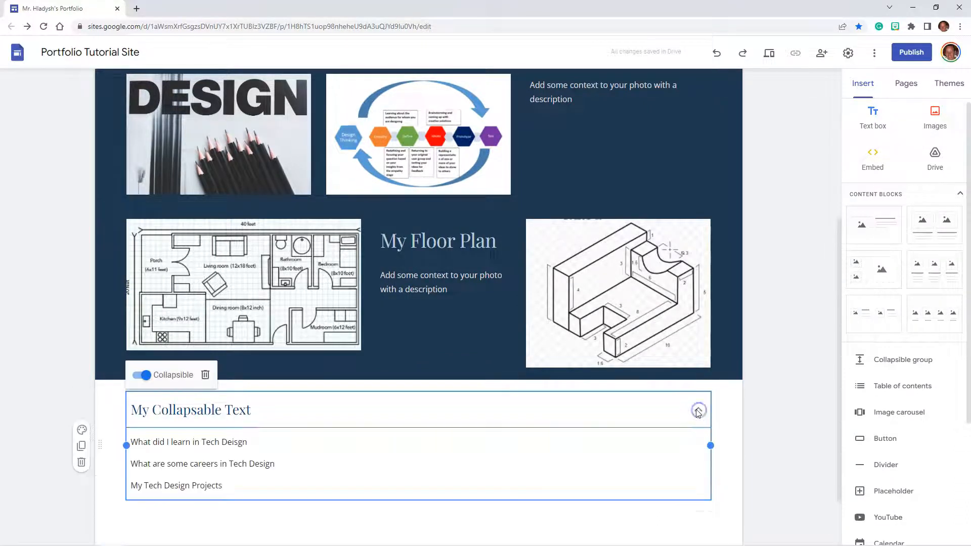
drag(248, 443, 151, 441)
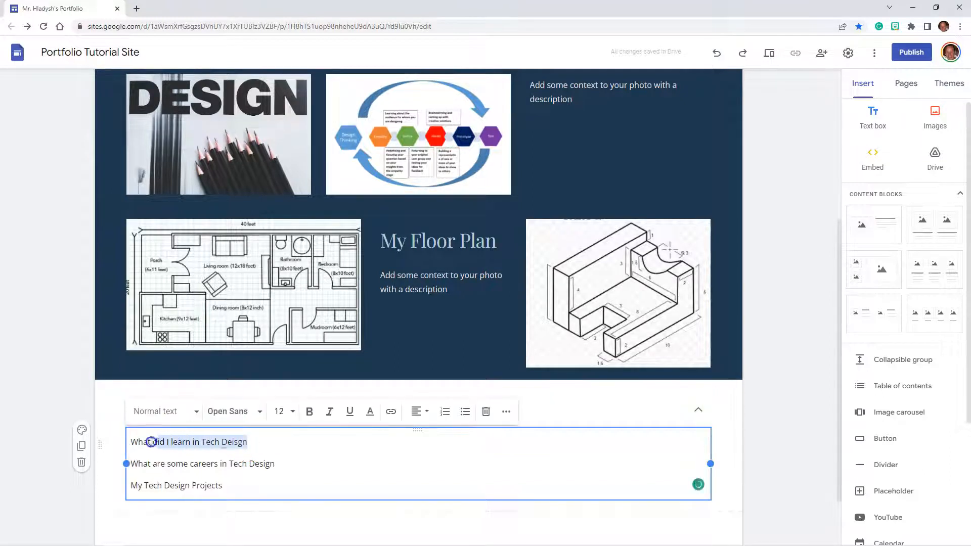
mouse_move(235, 445)
click(235, 463)
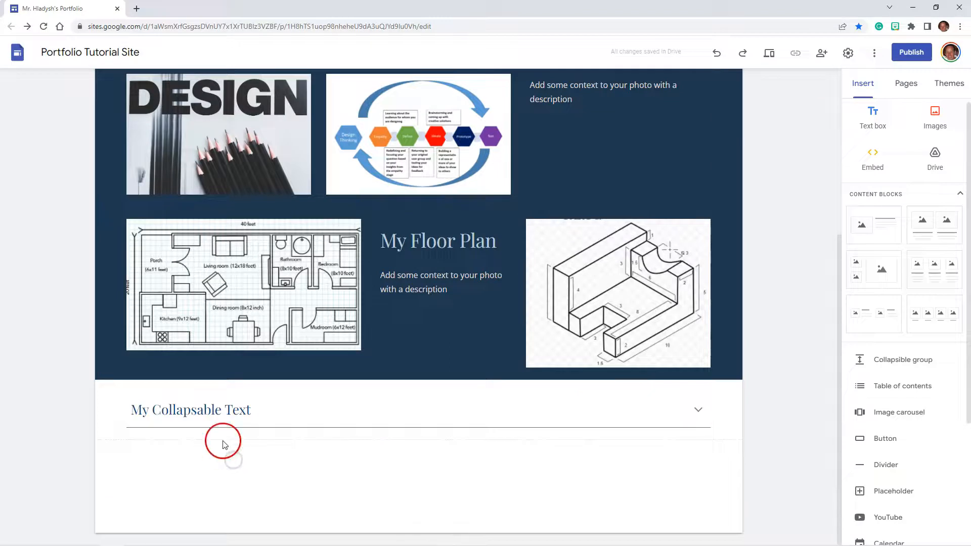
click(701, 411)
click(244, 440)
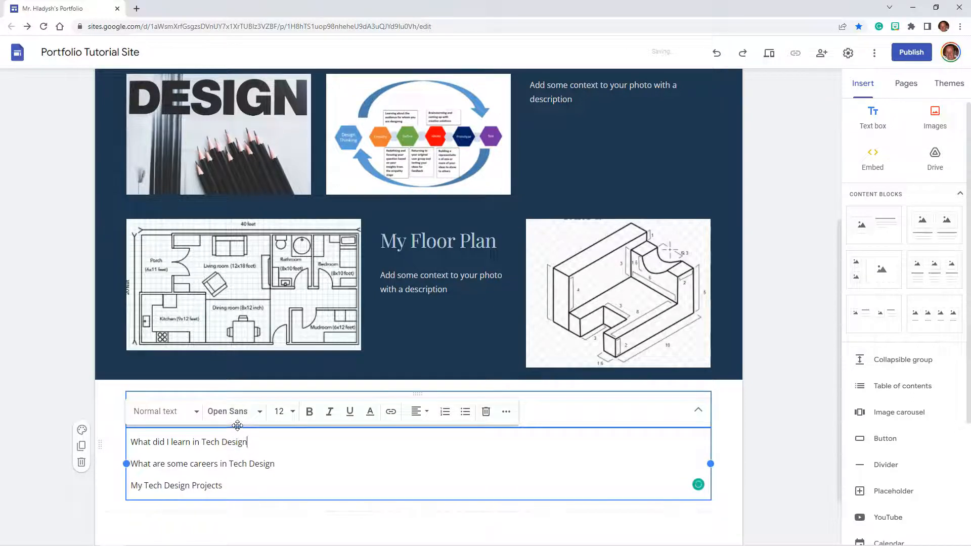
Link the line "What did I learn in Tech Design" to youtube.com.
drag(248, 442, 133, 440)
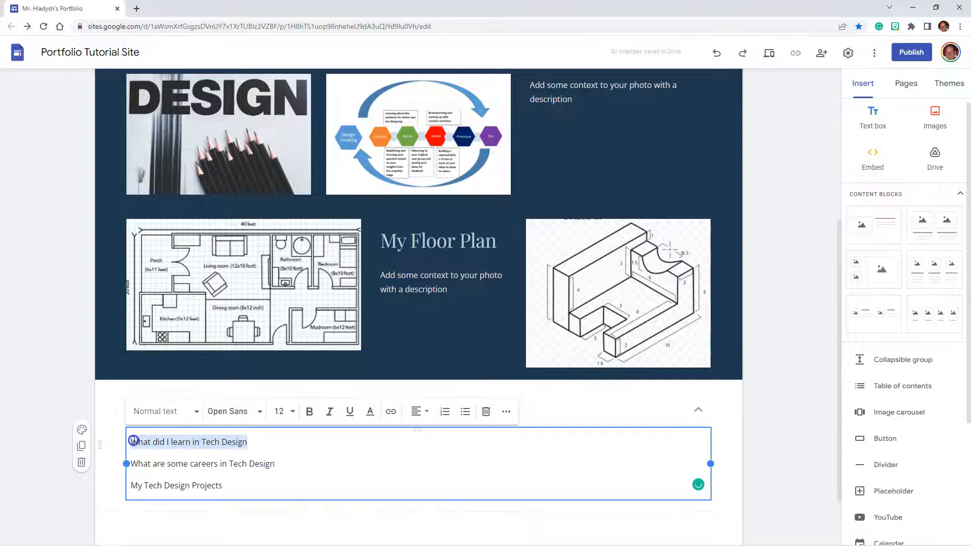
click(391, 412)
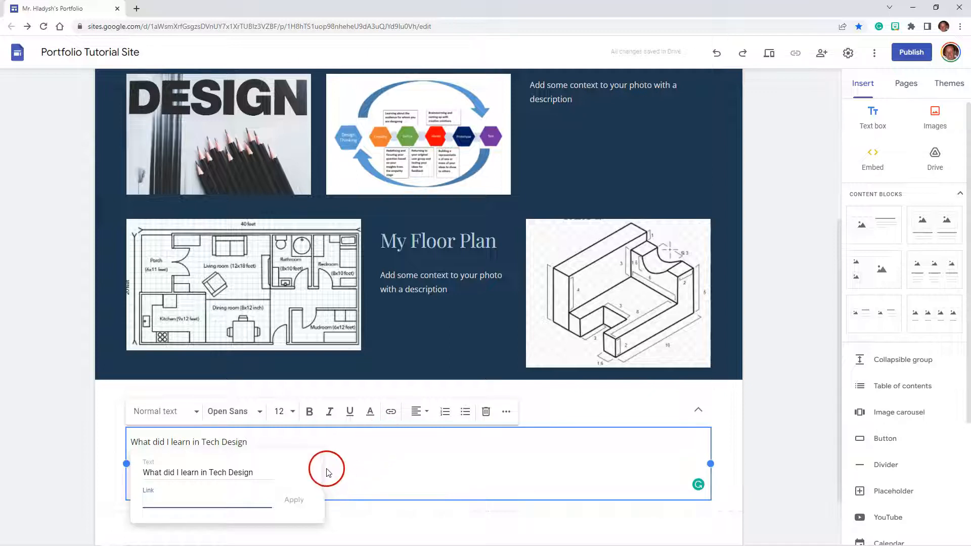
text(youtueb.)
text(e.com)
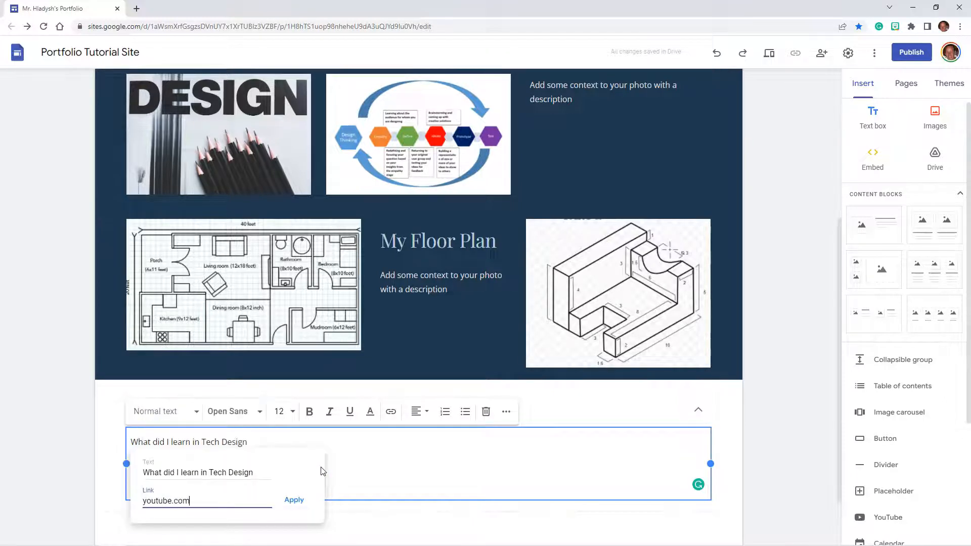
click(294, 501)
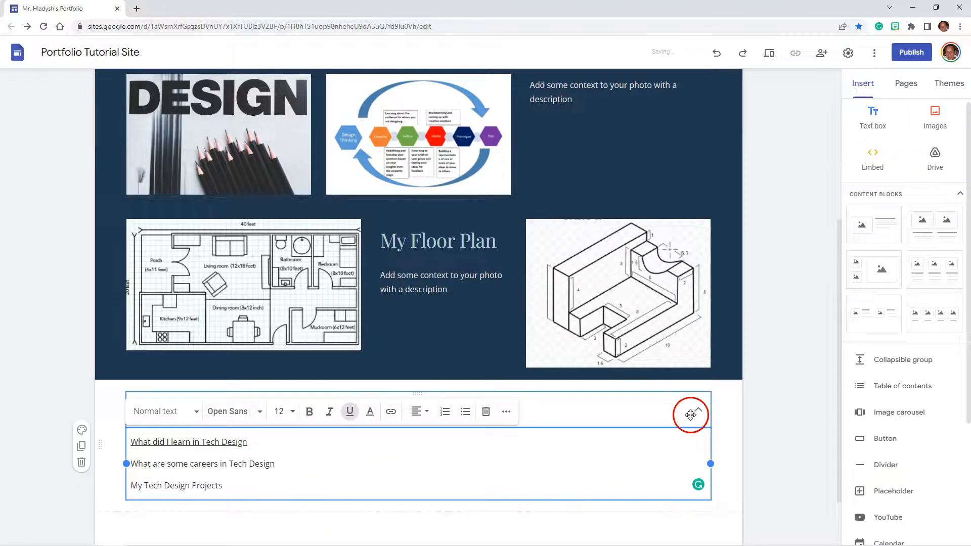
Preview the site, expand the My Collapsable Text group to check its linked first line, and return to editing.
click(772, 55)
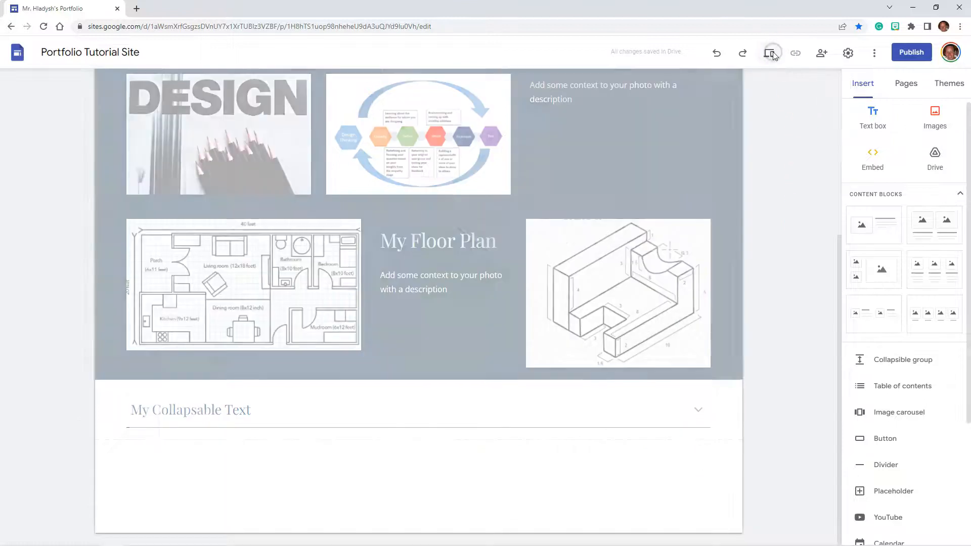
scroll(597, 246, down, 2)
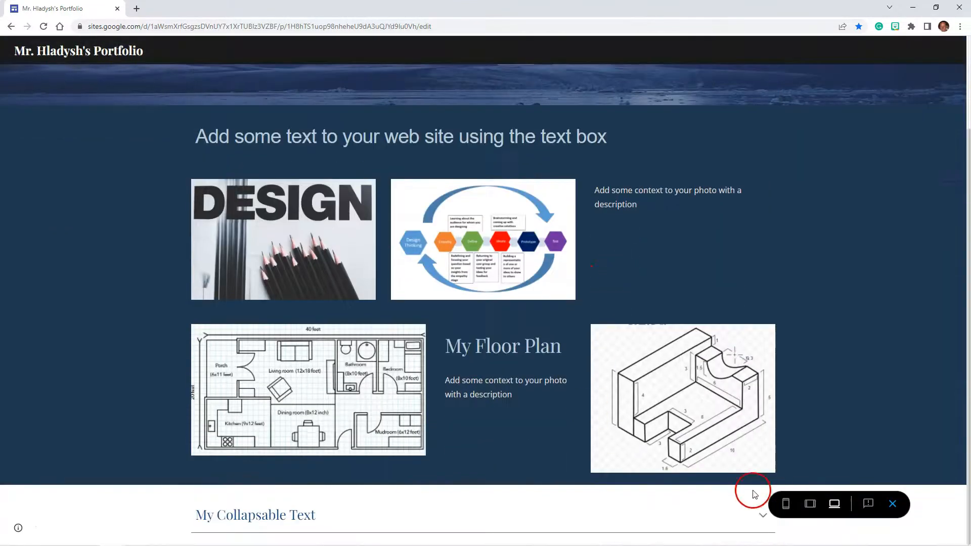
click(763, 514)
scroll(704, 505, down, 2)
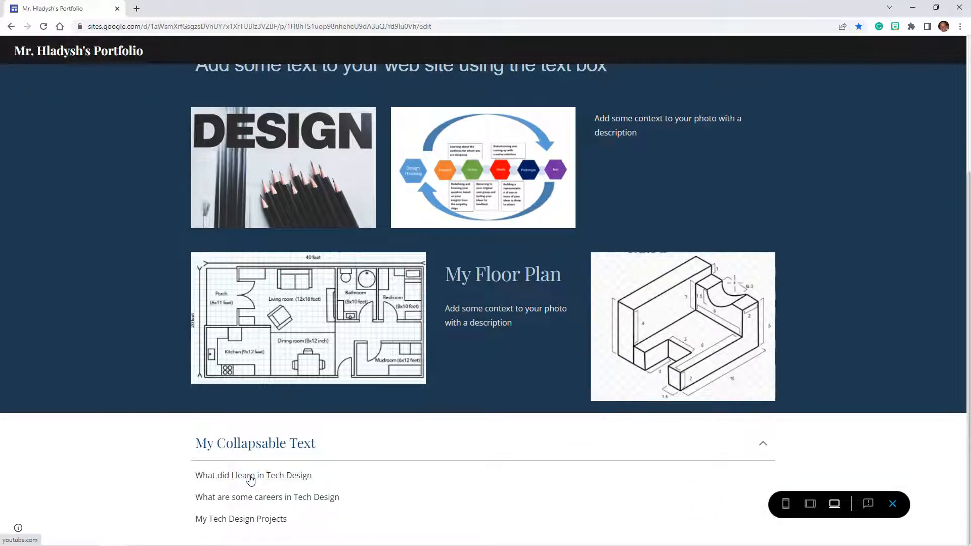
click(893, 505)
scroll(578, 384, down, 1)
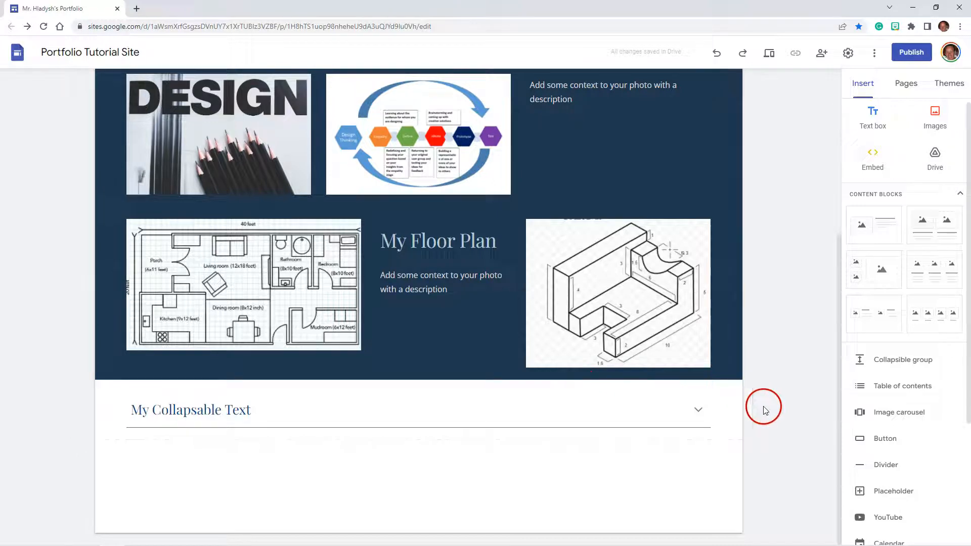
Start a new image carousel and upload Engineering 01.jpg as its first image.
click(867, 415)
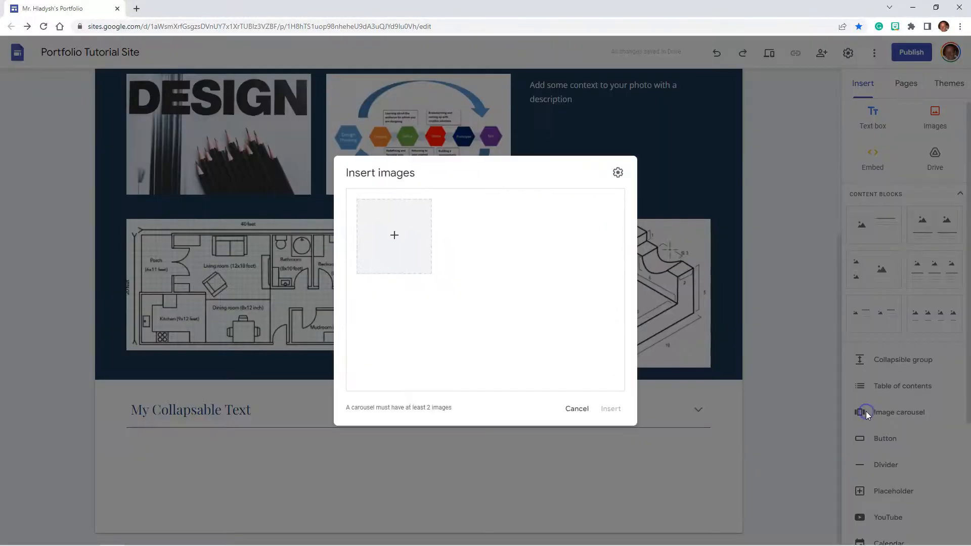
click(394, 237)
click(419, 268)
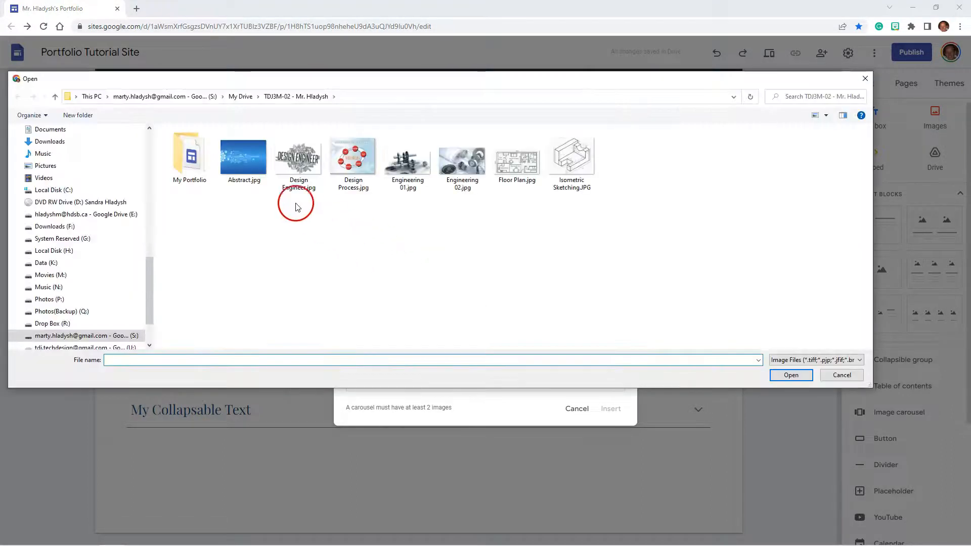
double_click(410, 174)
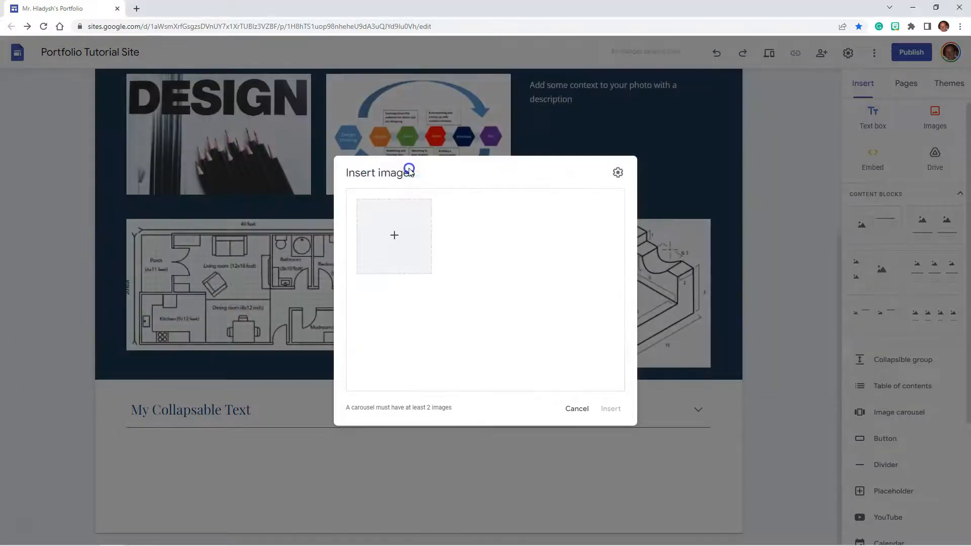
Upload Design Process.jpg as another image for the carousel.
click(388, 232)
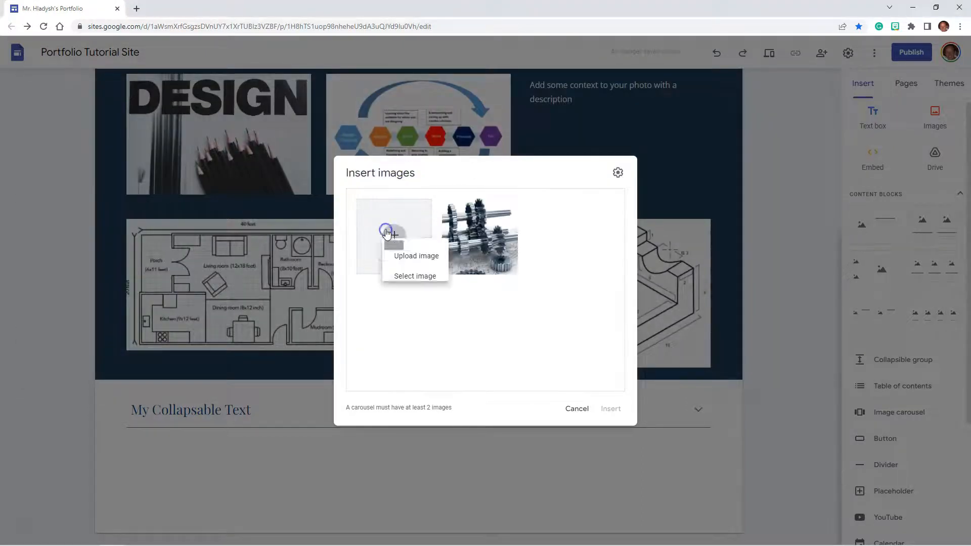
click(402, 263)
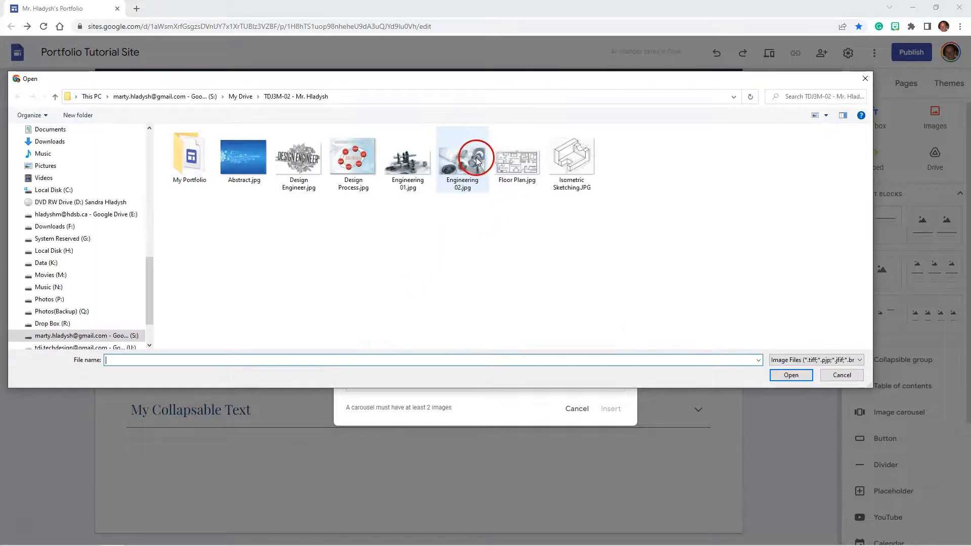
click(477, 160)
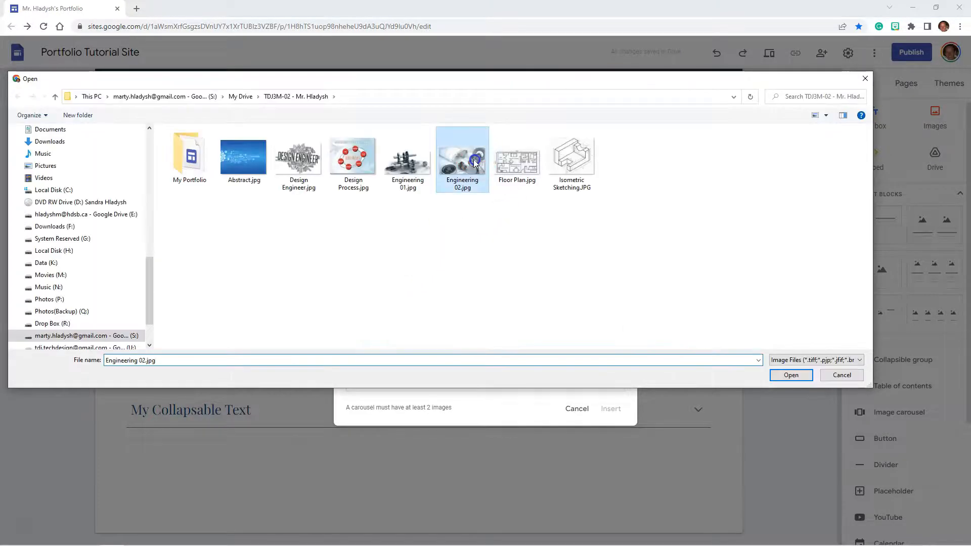
click(402, 162)
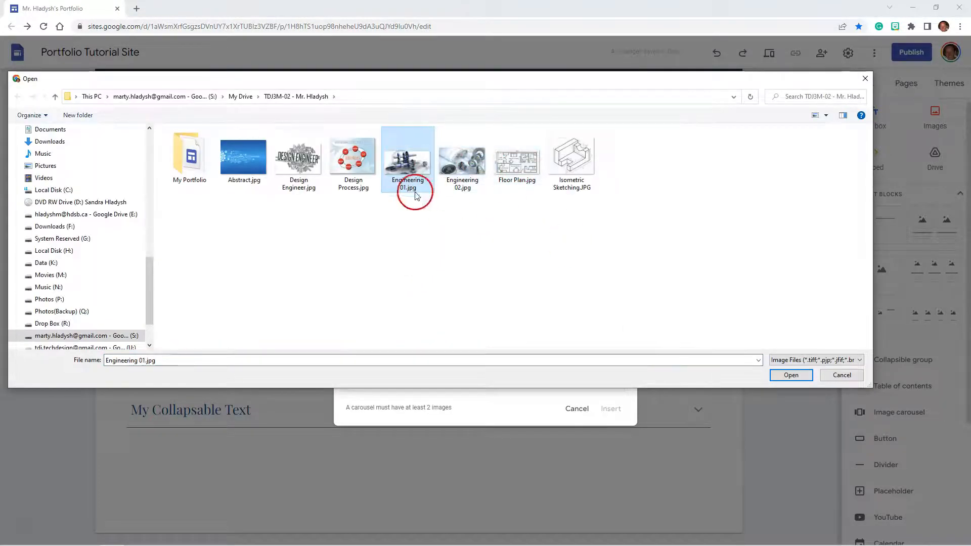
click(355, 163)
click(791, 375)
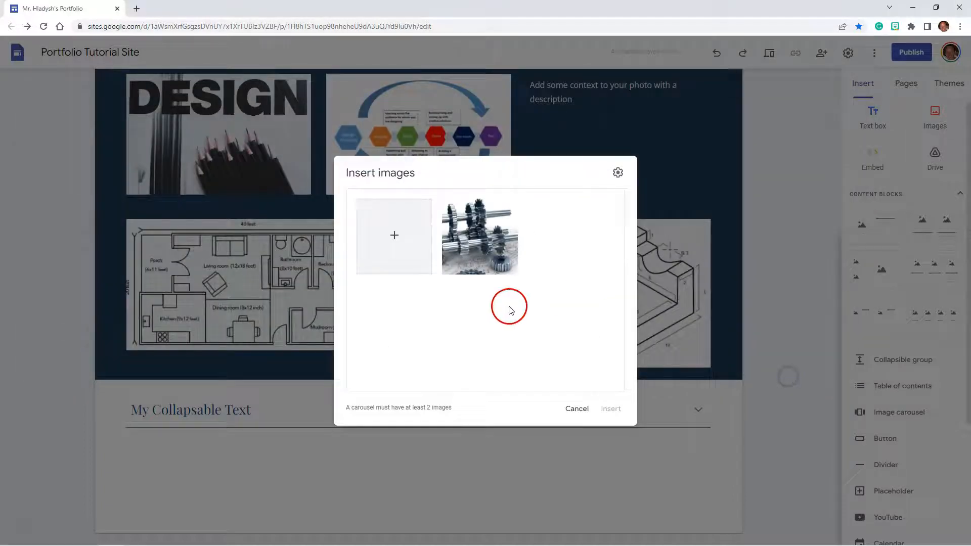
Upload Design Engineer.jpg to the carousel and insert the carousel into the page.
click(378, 232)
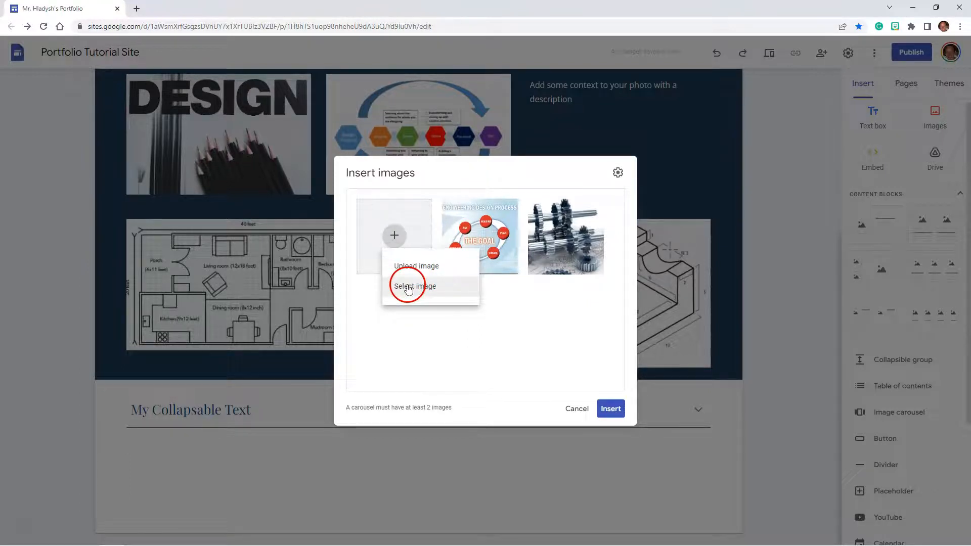
click(412, 265)
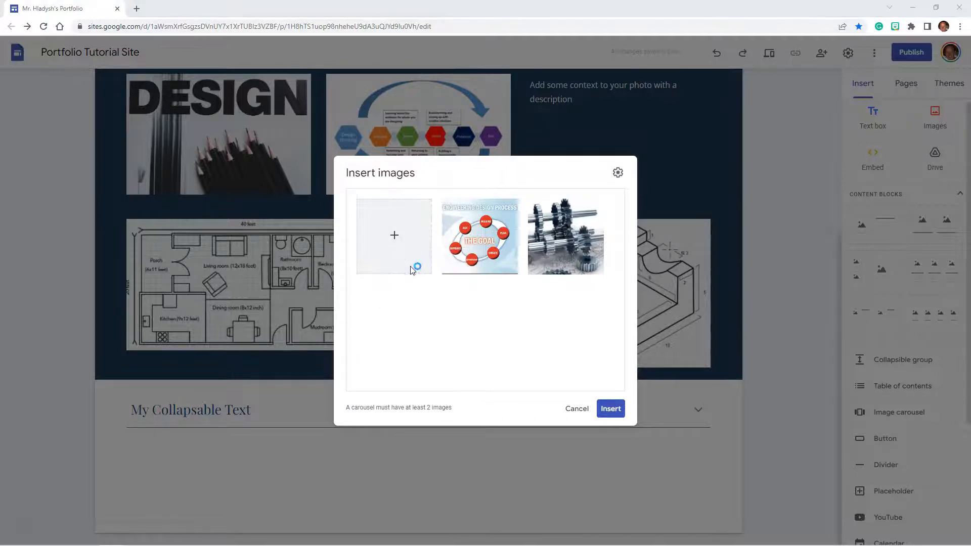
click(294, 171)
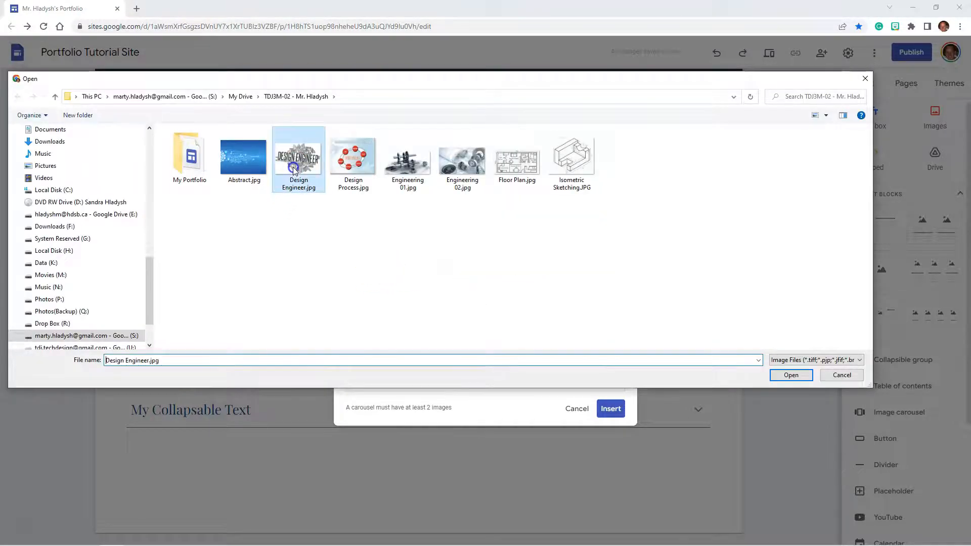
click(791, 375)
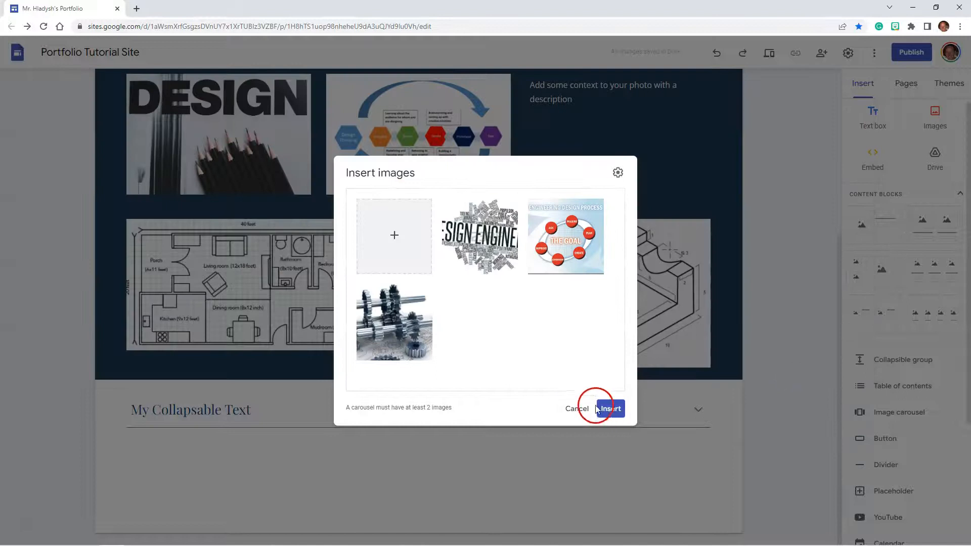
click(613, 410)
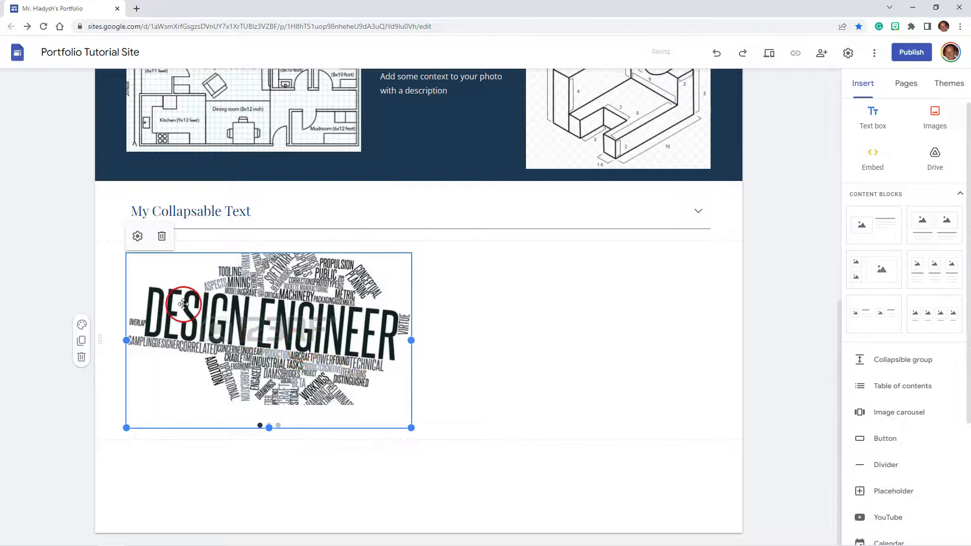
Edit the carousel so the Design Engineer image follows the design process image, and check the image's alt text and caption options.
click(136, 237)
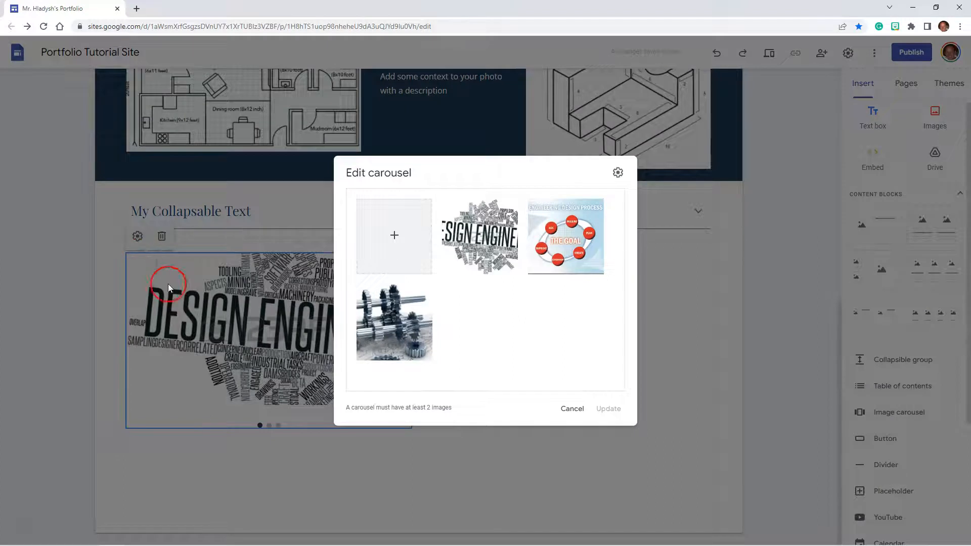
drag(463, 255, 582, 251)
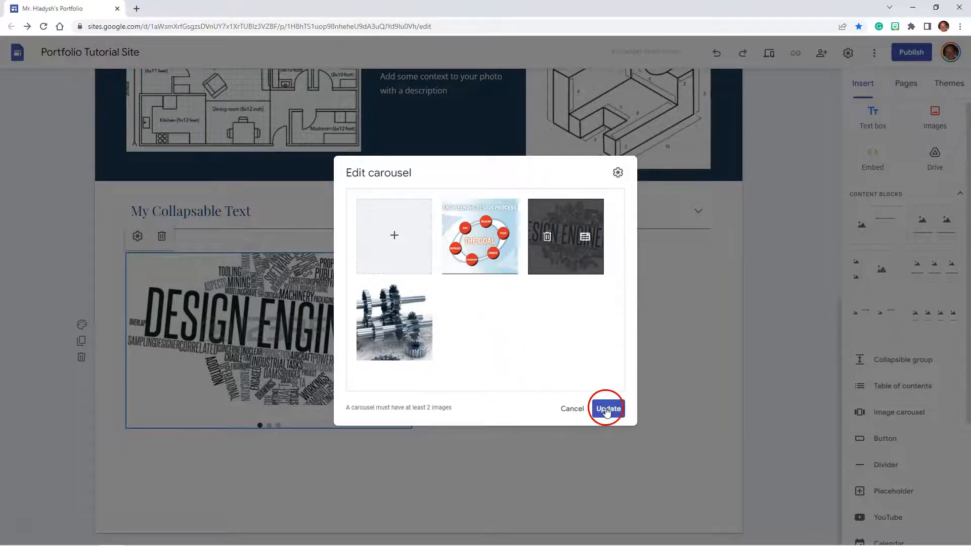
click(586, 237)
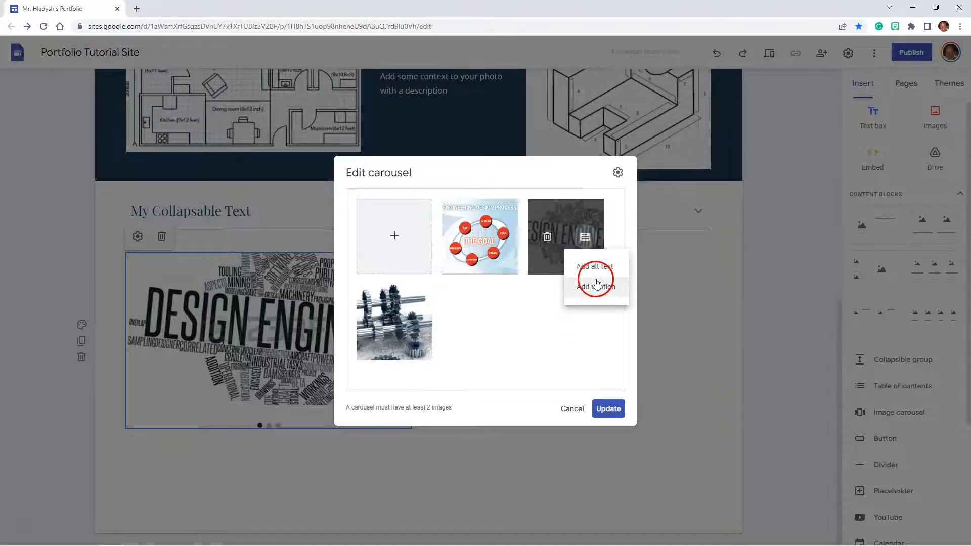
click(560, 308)
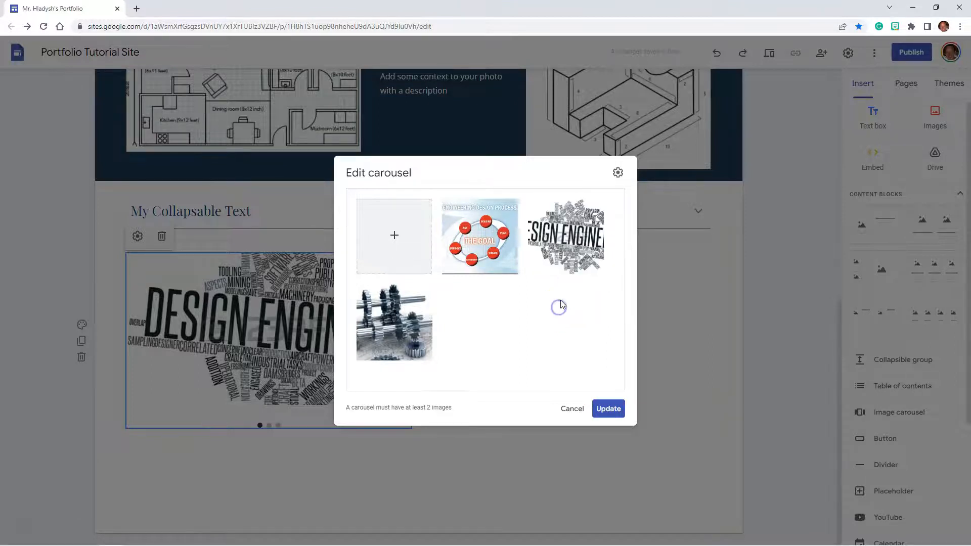
Set the carousel's transition speed to Fast and update the carousel.
click(618, 173)
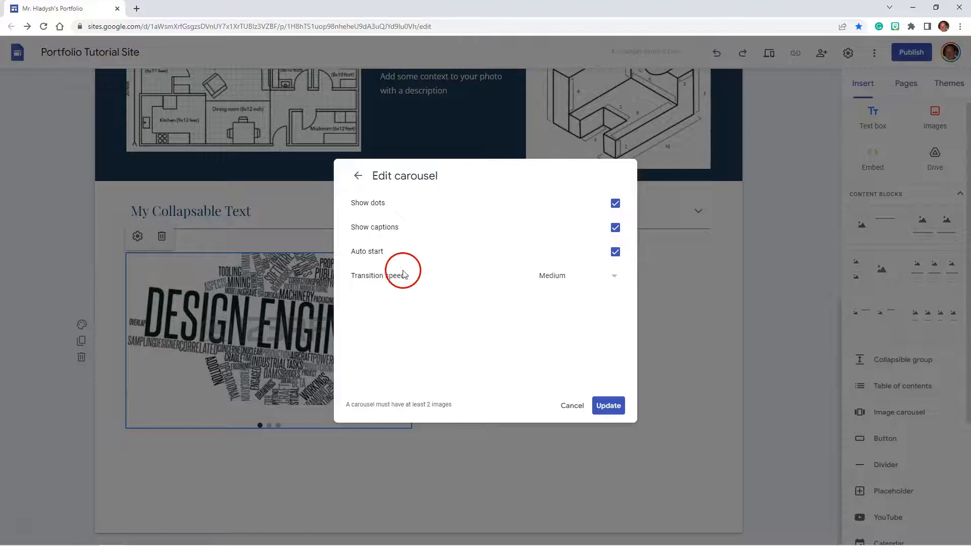
click(614, 277)
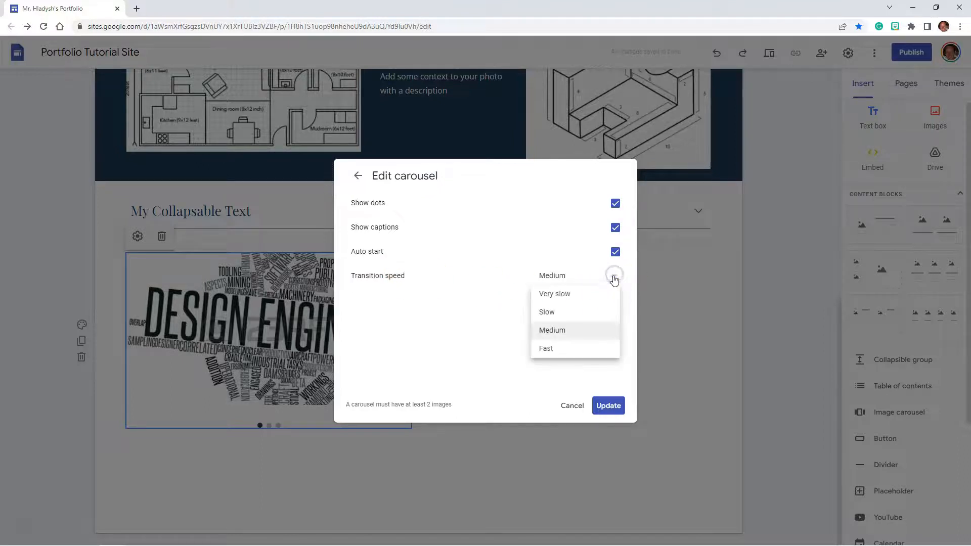
click(557, 350)
click(609, 405)
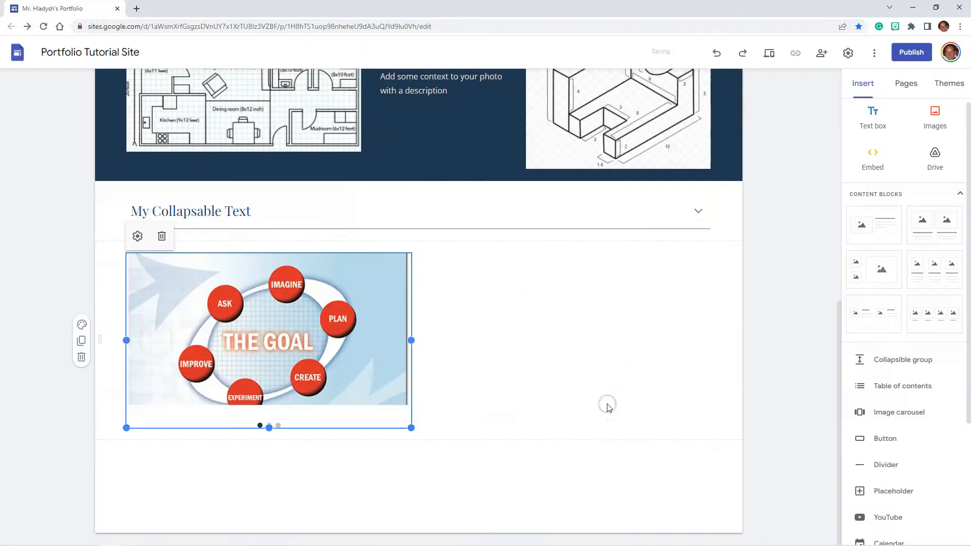
Centre the image carousel in its section, preview it on the site, and return to editing.
drag(403, 344, 458, 366)
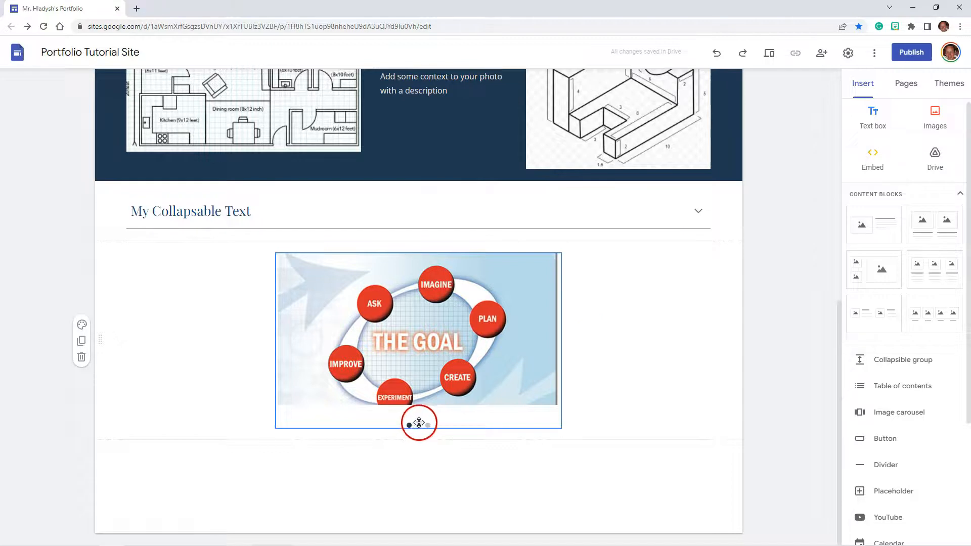
click(769, 53)
scroll(635, 245, down, 6)
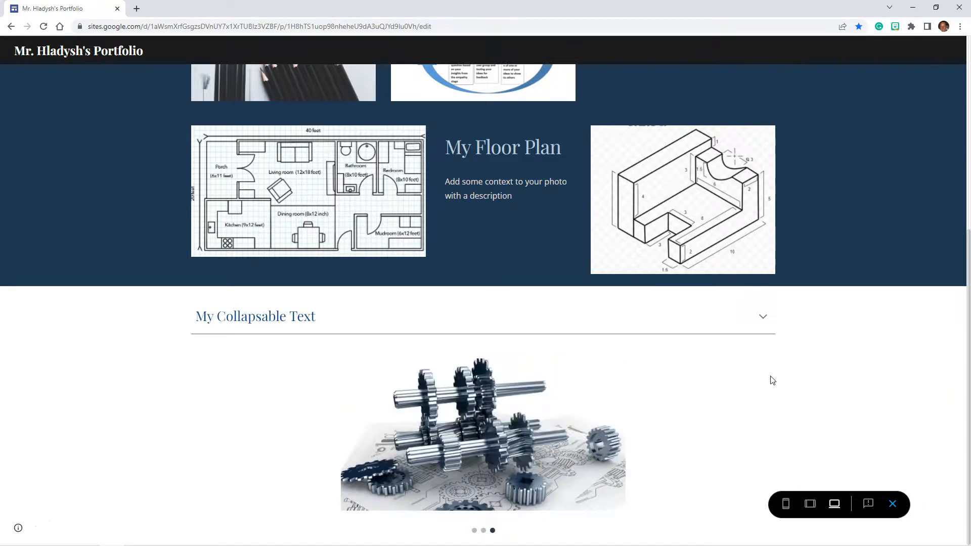
click(894, 504)
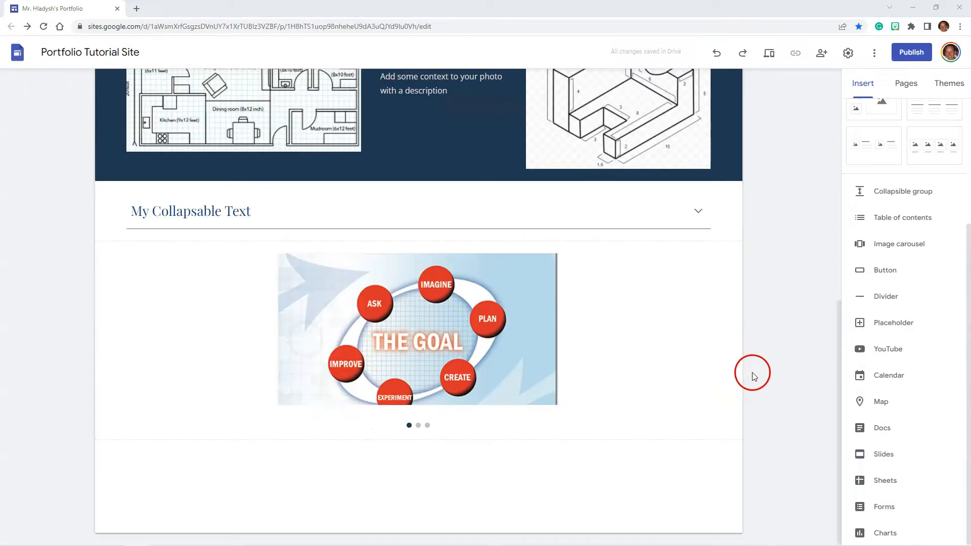
Apply section color Style 3 to both the My Collapsable Text section and the image carousel section.
mouse_move(104, 199)
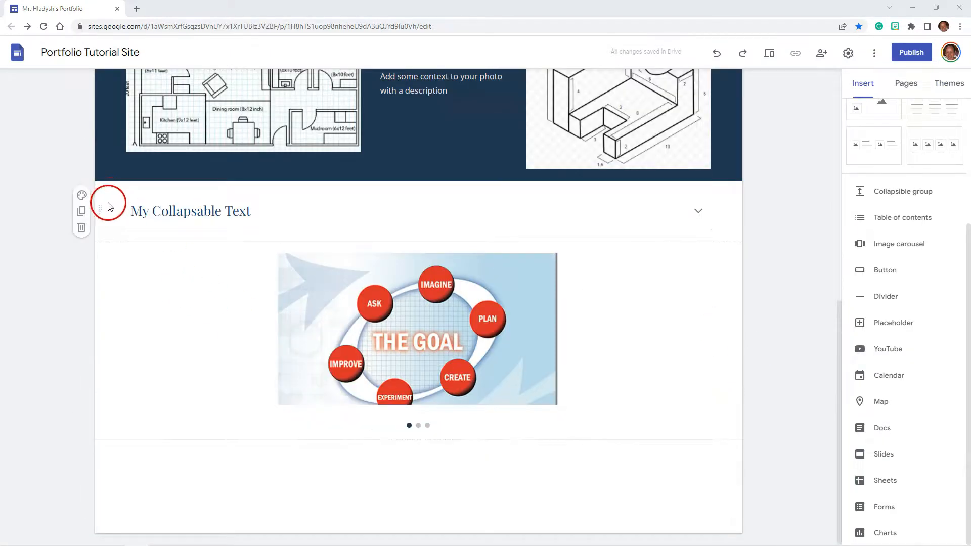
click(82, 195)
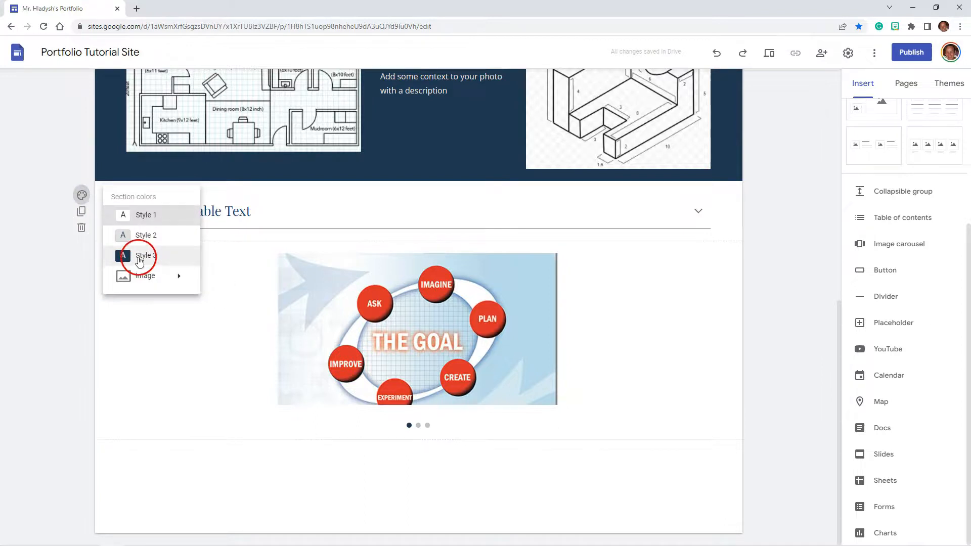
click(139, 257)
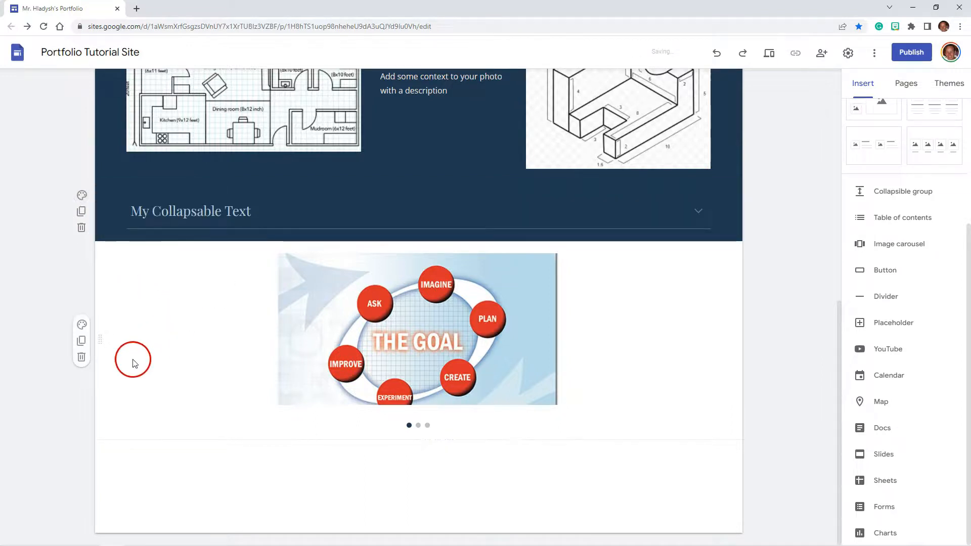
click(81, 324)
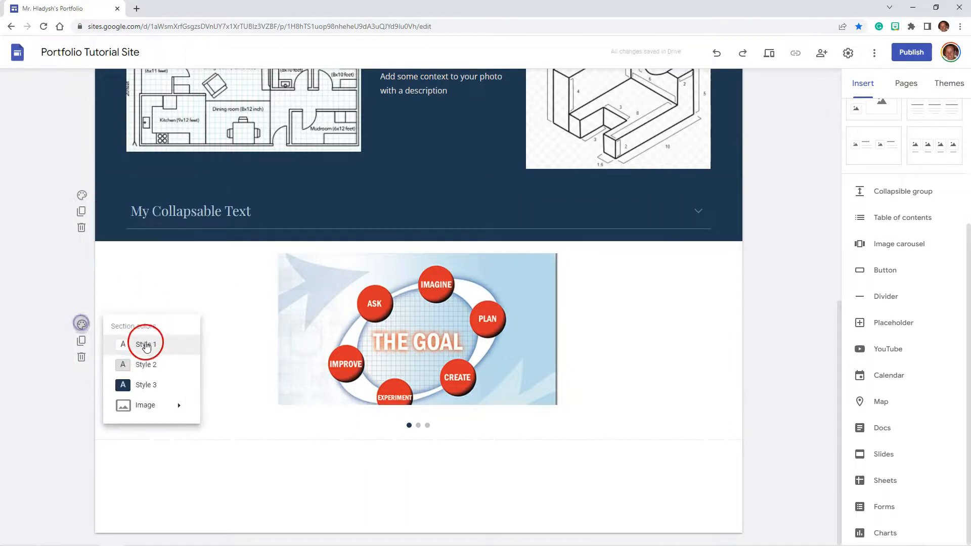
click(133, 386)
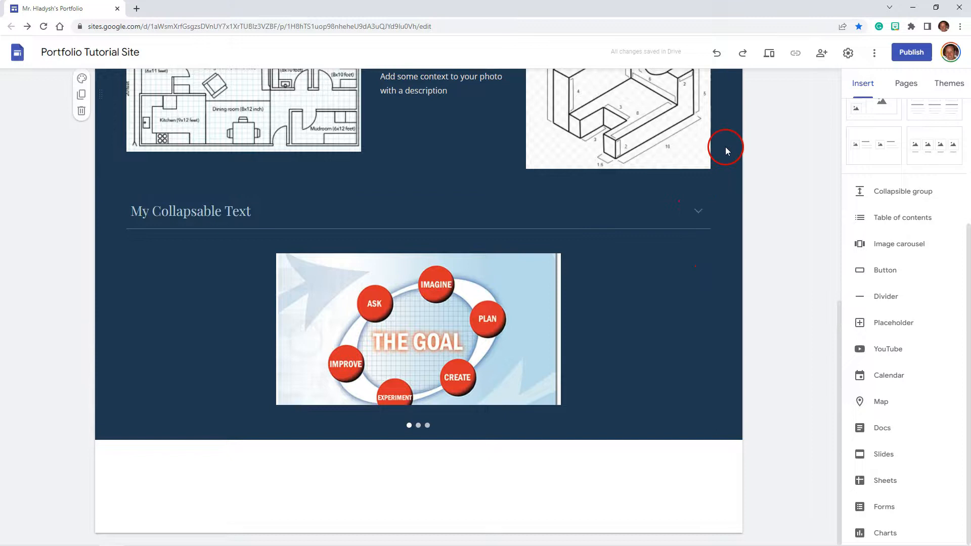
Preview the site and review the whole page from the header down to the image carousel.
click(766, 54)
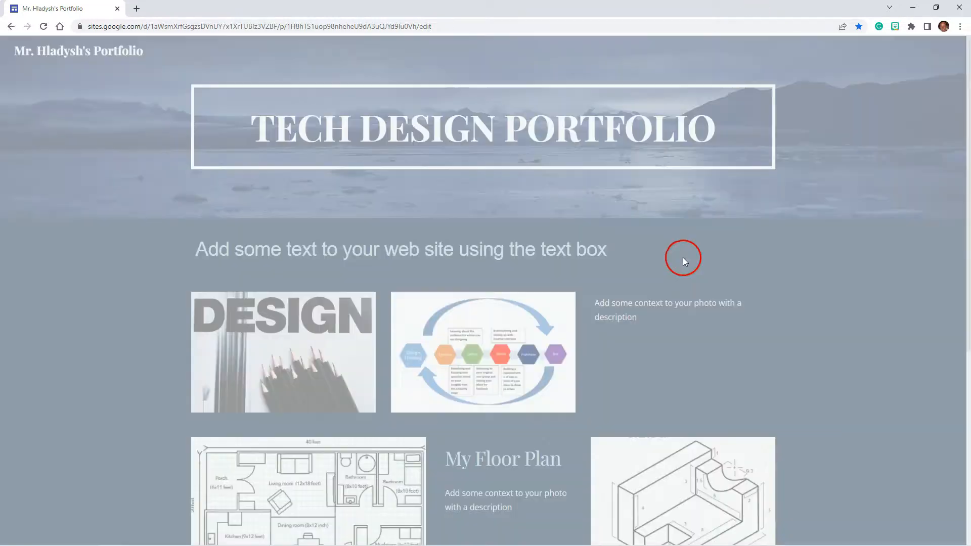
scroll(690, 288, down, 4)
scroll(688, 289, down, 2)
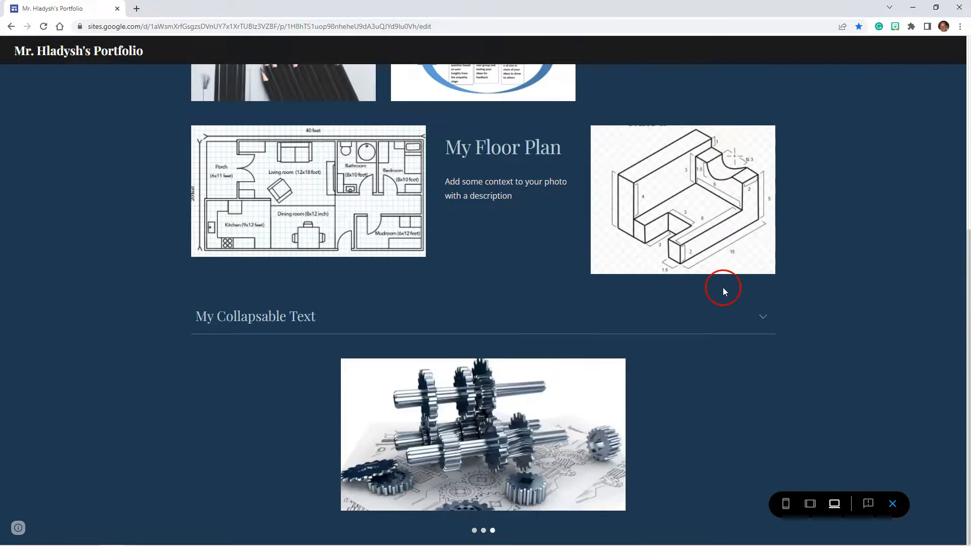
scroll(724, 287, up, 6)
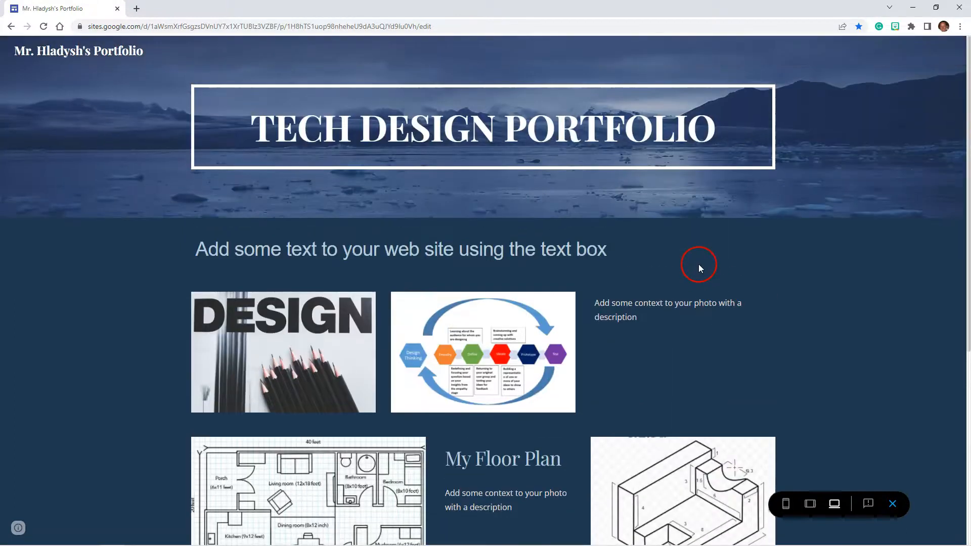
Leave the preview, try the Impression theme on the site, and check how the whole page looks before returning to Diplomat.
click(892, 504)
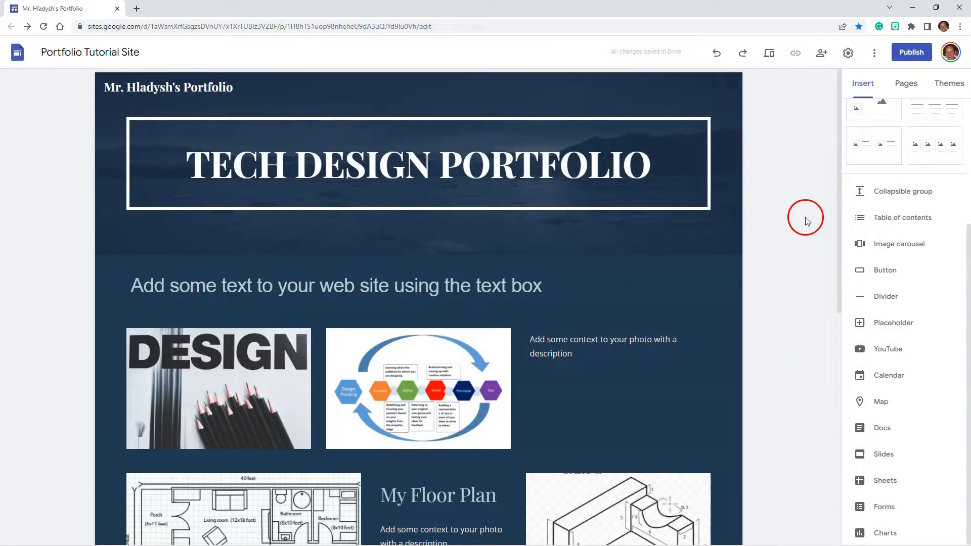
click(948, 82)
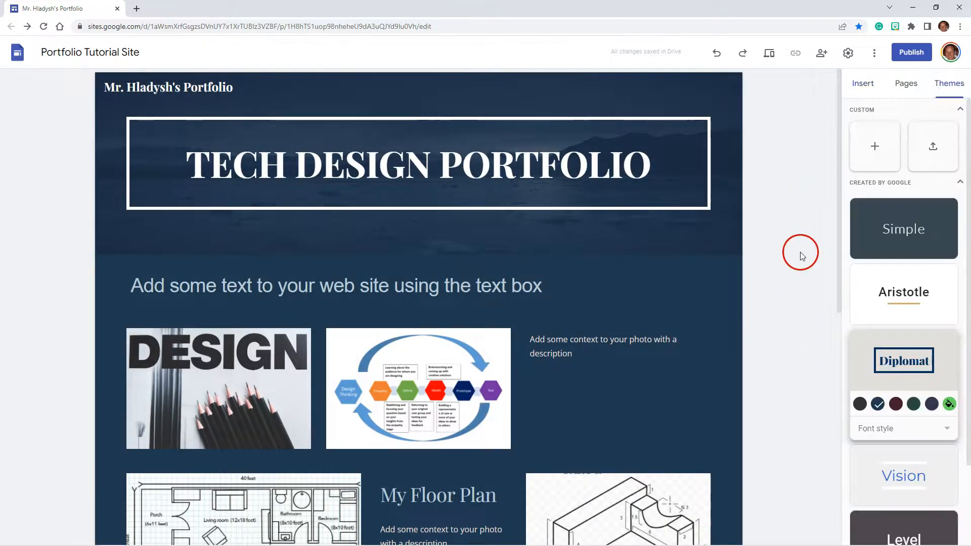
scroll(815, 354, down, 2)
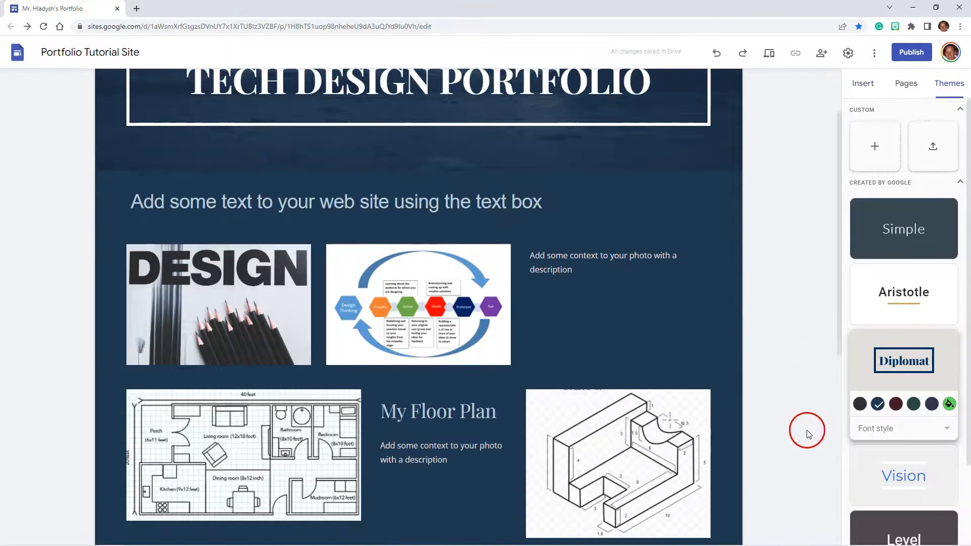
scroll(809, 440, down, 2)
scroll(879, 462, down, 2)
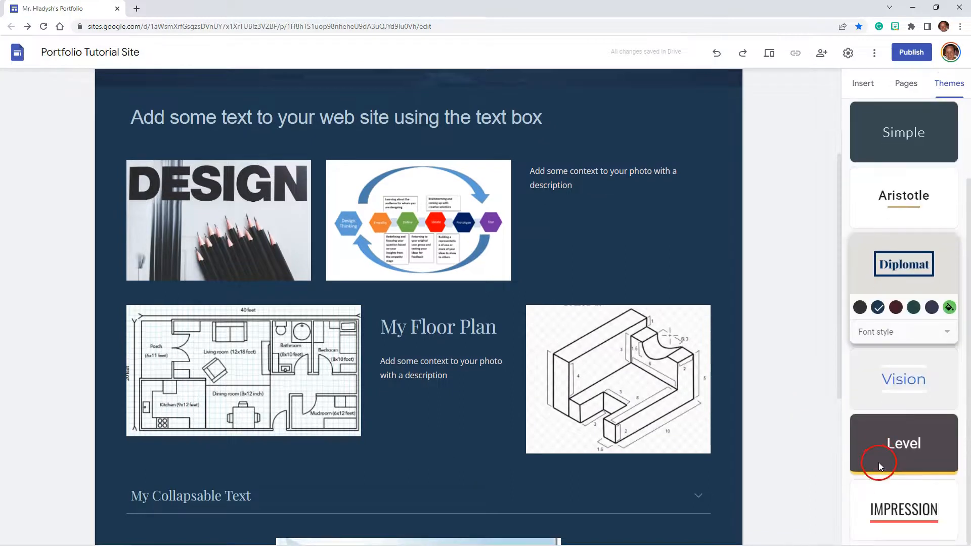
click(907, 512)
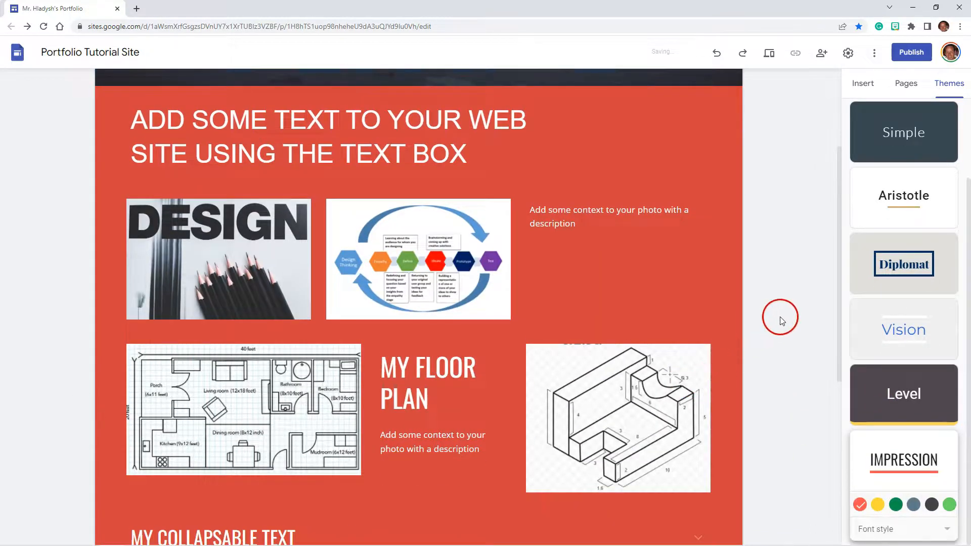
scroll(660, 291, down, 1)
scroll(652, 296, down, 5)
scroll(658, 299, up, 10)
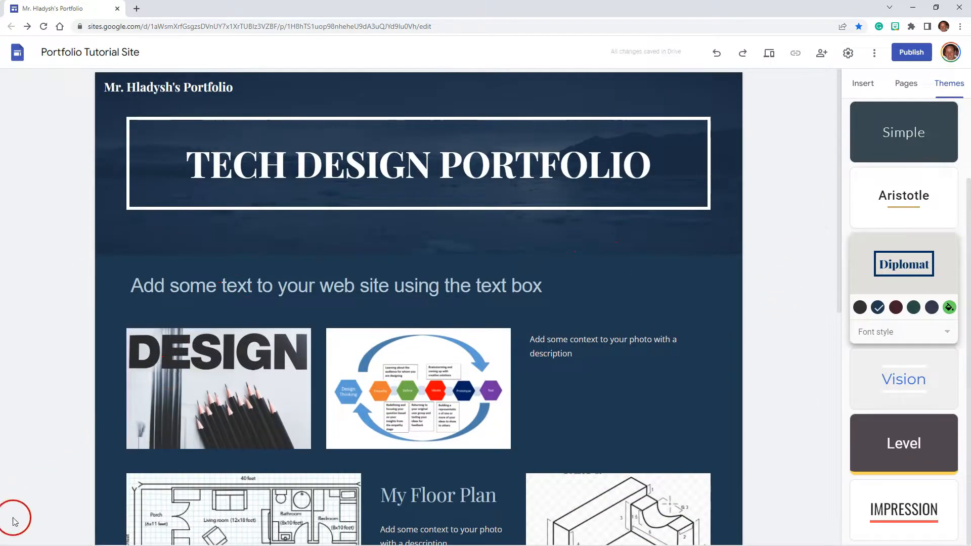
Review the page's text boxes and the elements available to insert, from charts and forms up to the content blocks.
scroll(691, 278, down, 3)
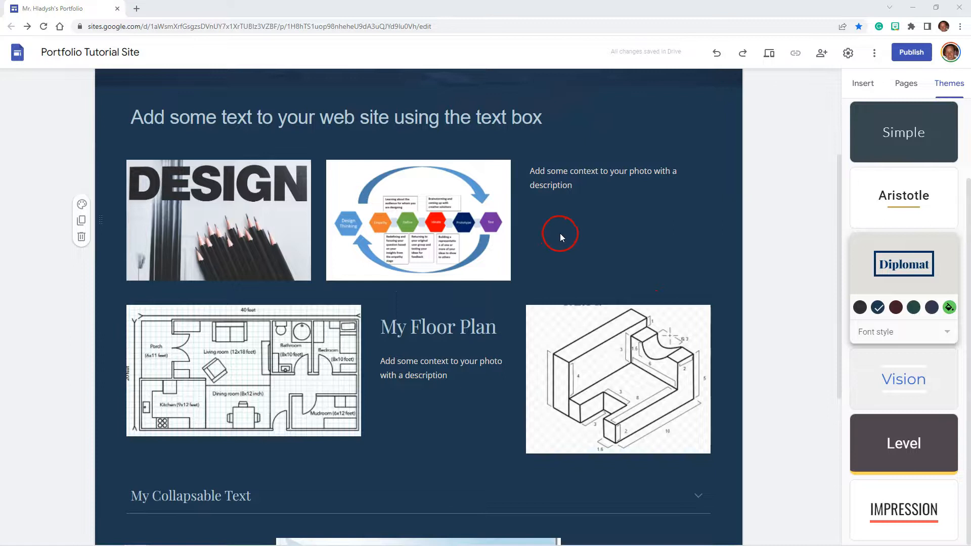
scroll(560, 233, up, 3)
click(498, 293)
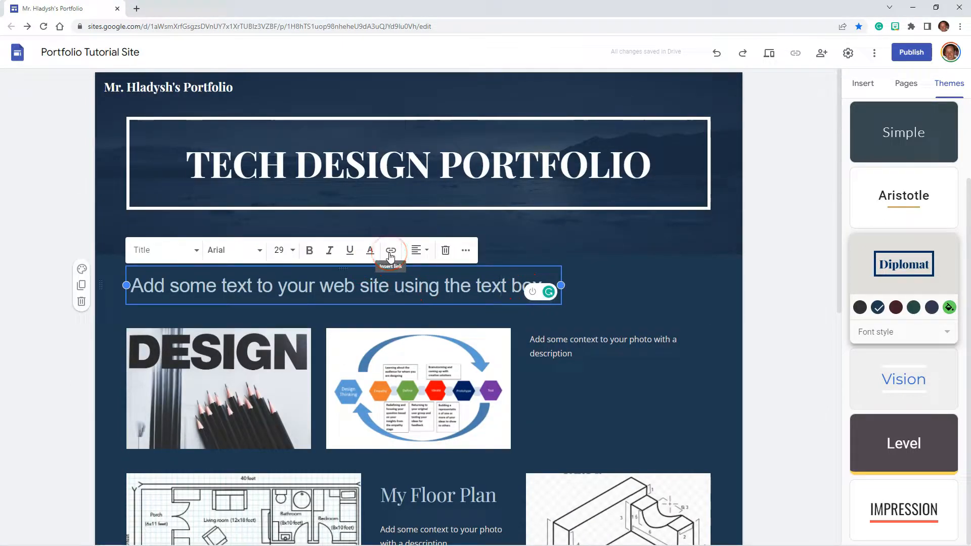
click(550, 363)
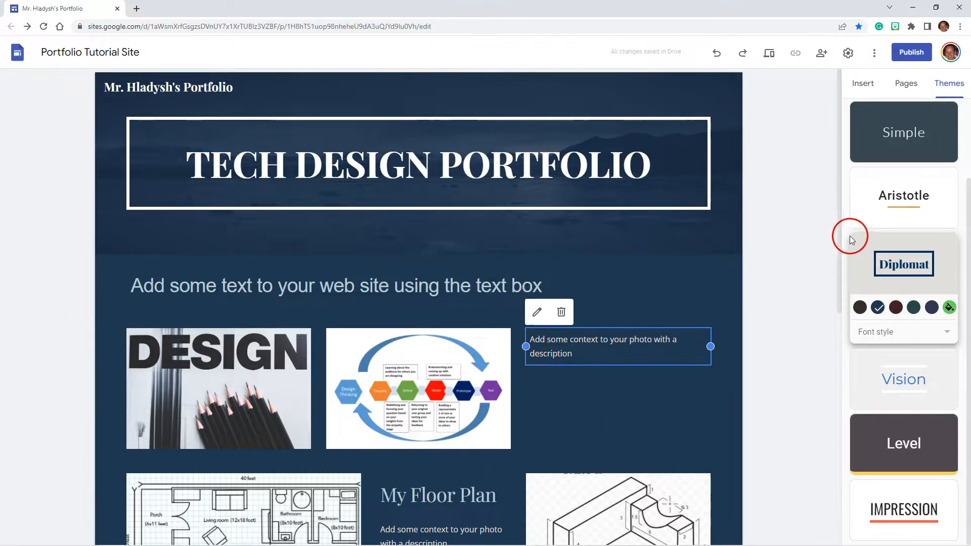
click(864, 84)
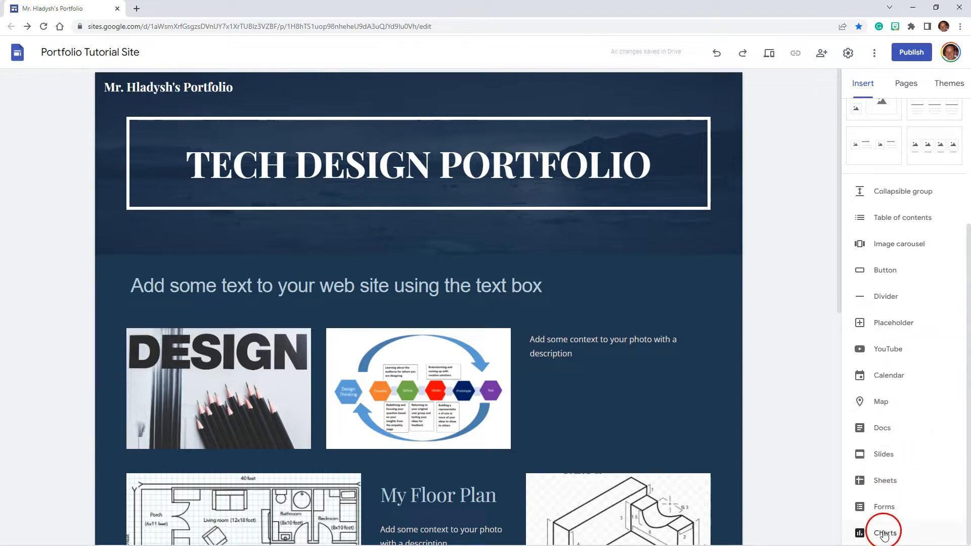
scroll(881, 303, up, 2)
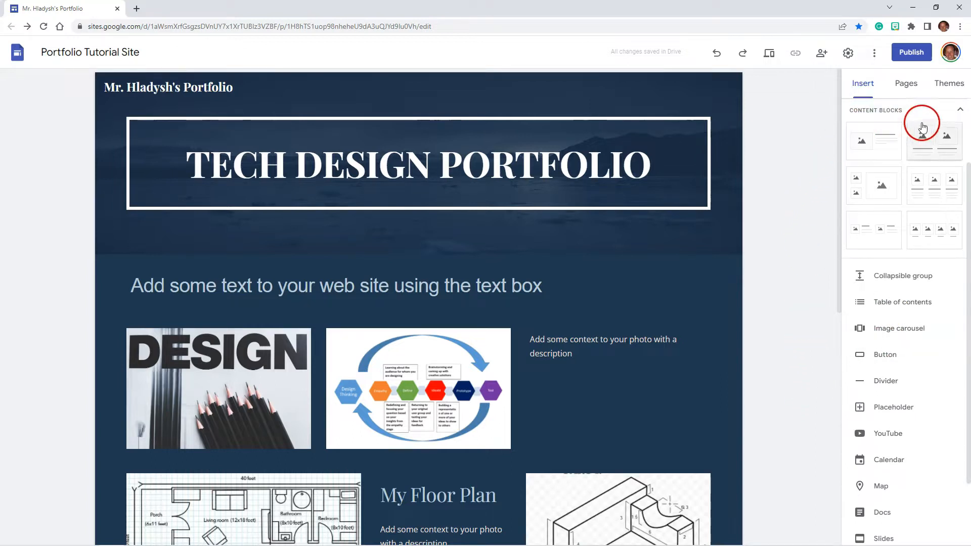
scroll(891, 148, up, 2)
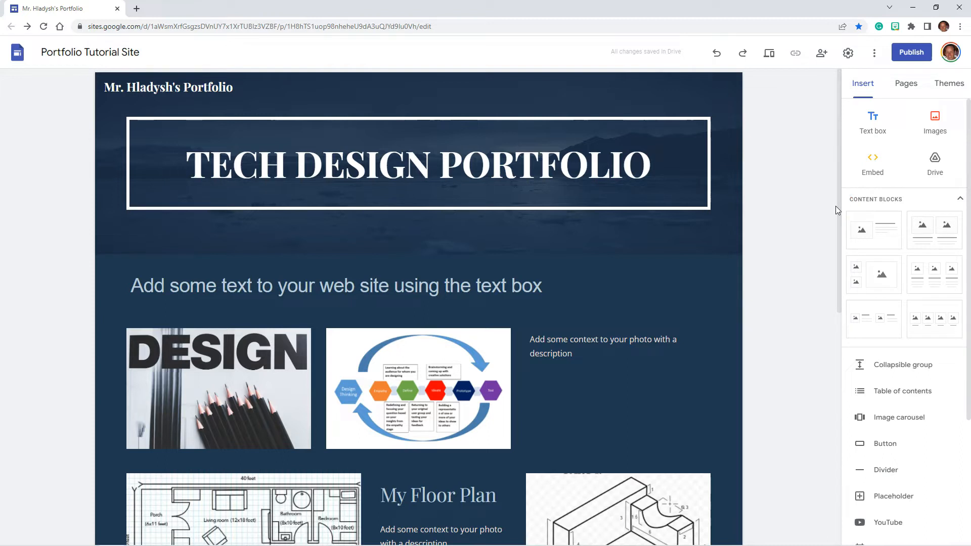
click(828, 221)
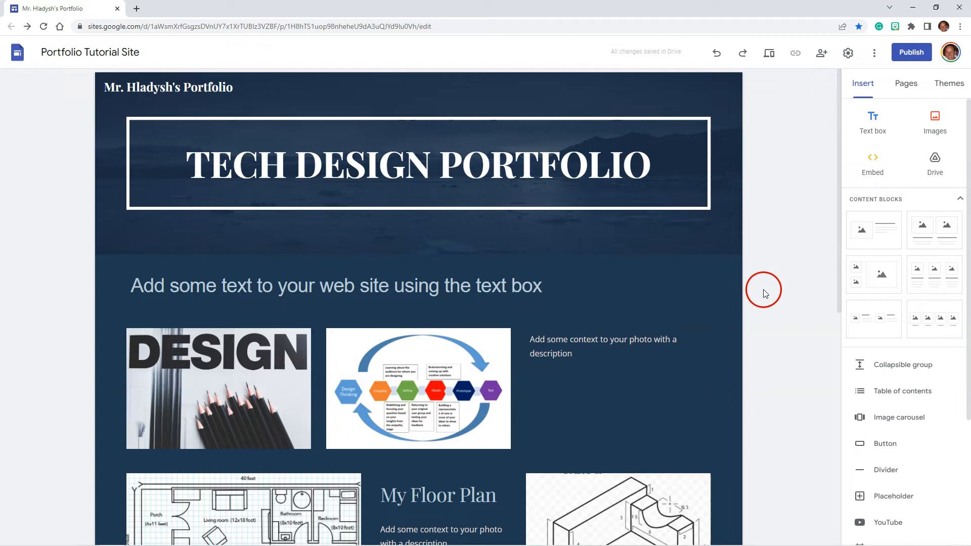
mouse_move(727, 339)
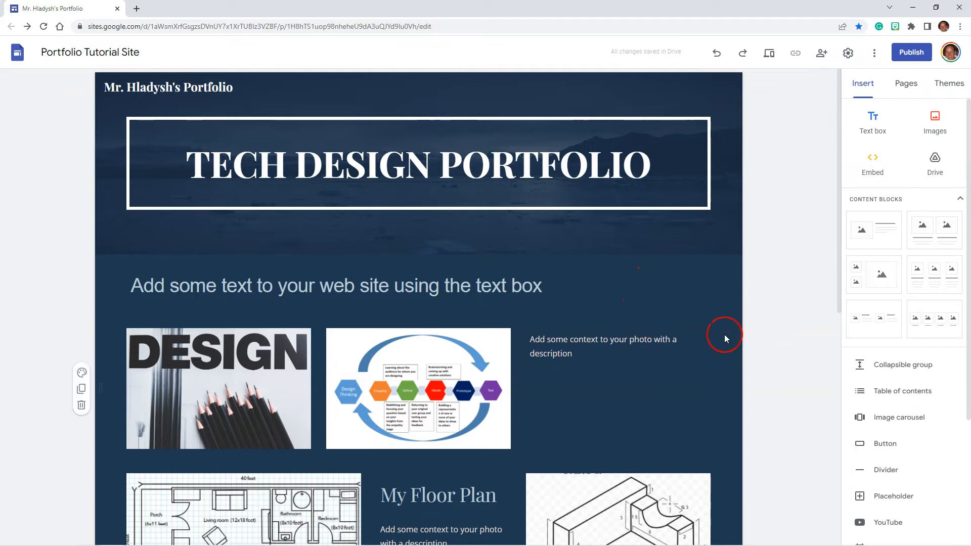